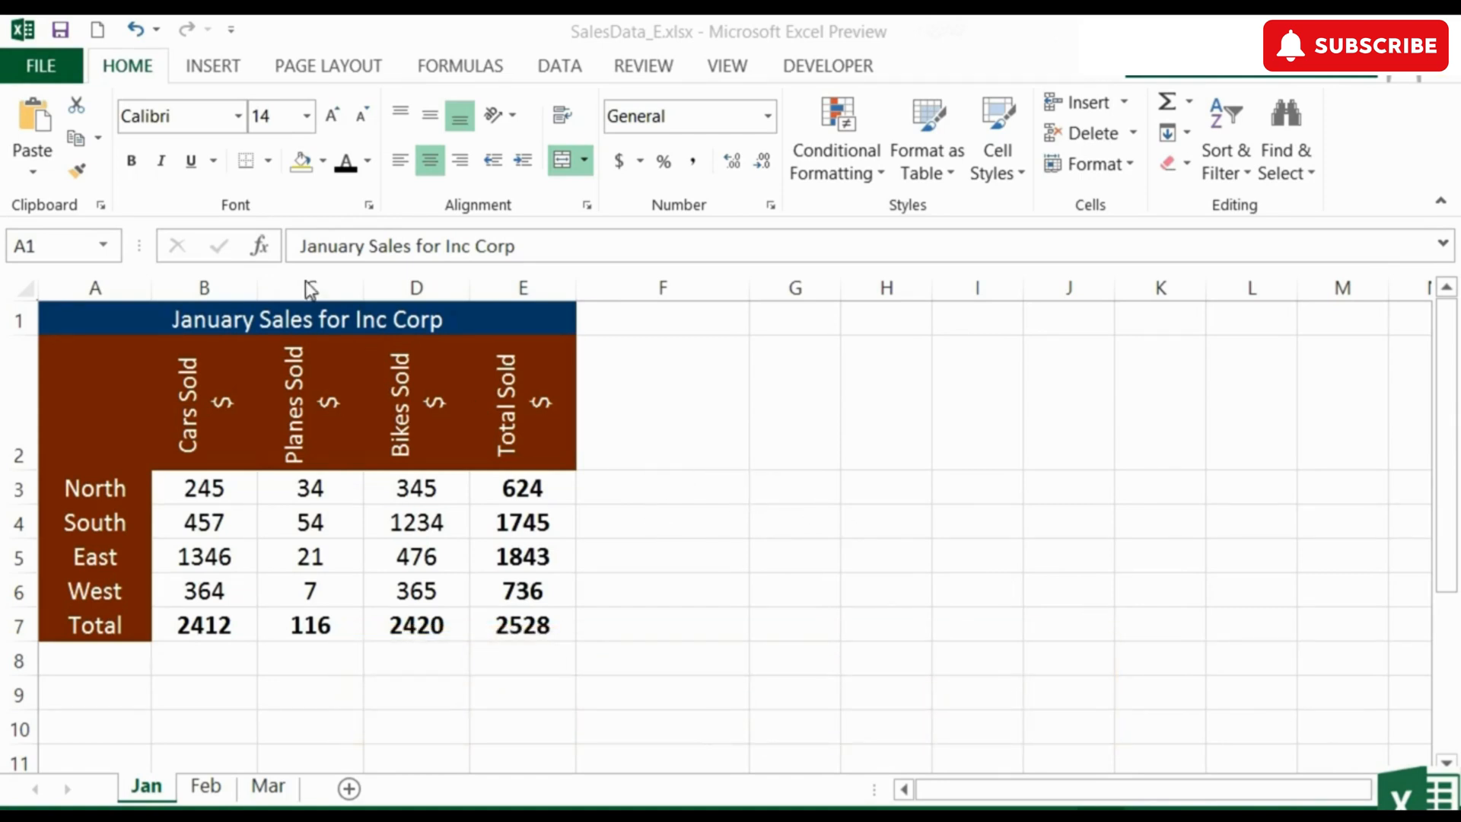
Add Print Preview to the Quick Access Toolbar, and preview how the January sales table prints before returning to the sheet
{"action": "left_click", "coordinate": [230, 31]}
{"action": "left_click", "coordinate": [344, 262]}
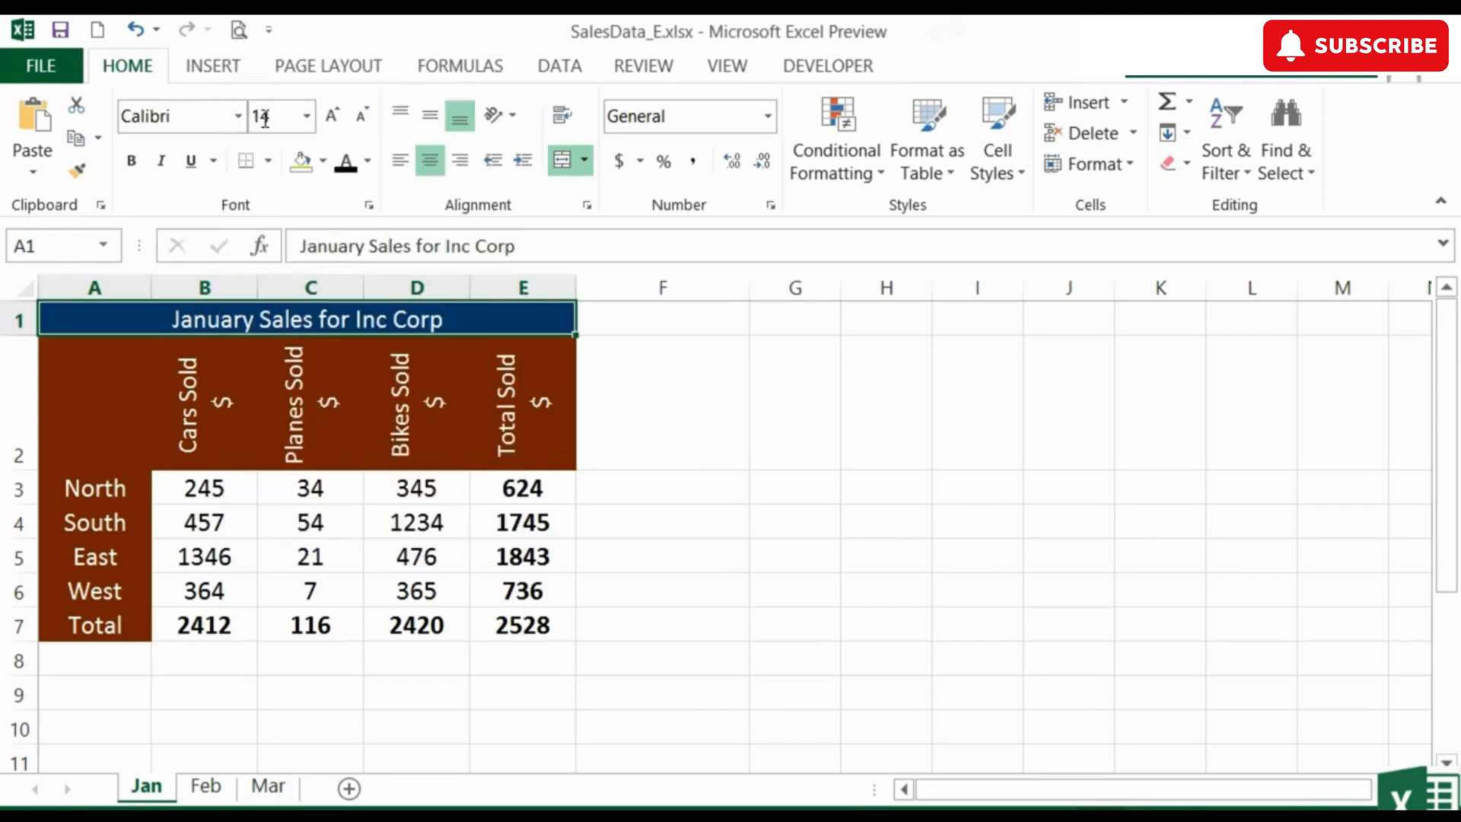
{"action": "left_click", "coordinate": [232, 30]}
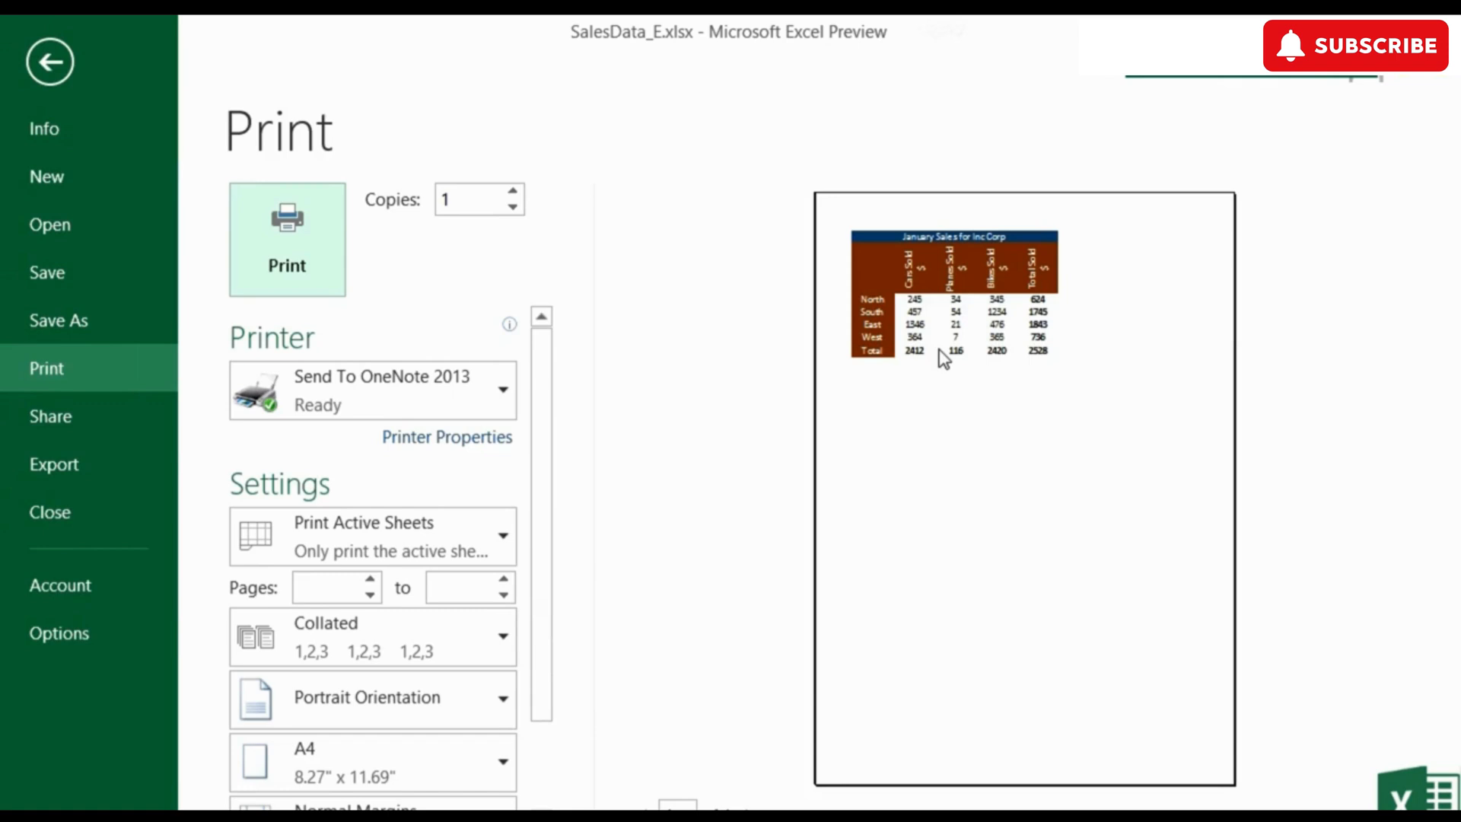
{"action": "left_click", "coordinate": [48, 61]}
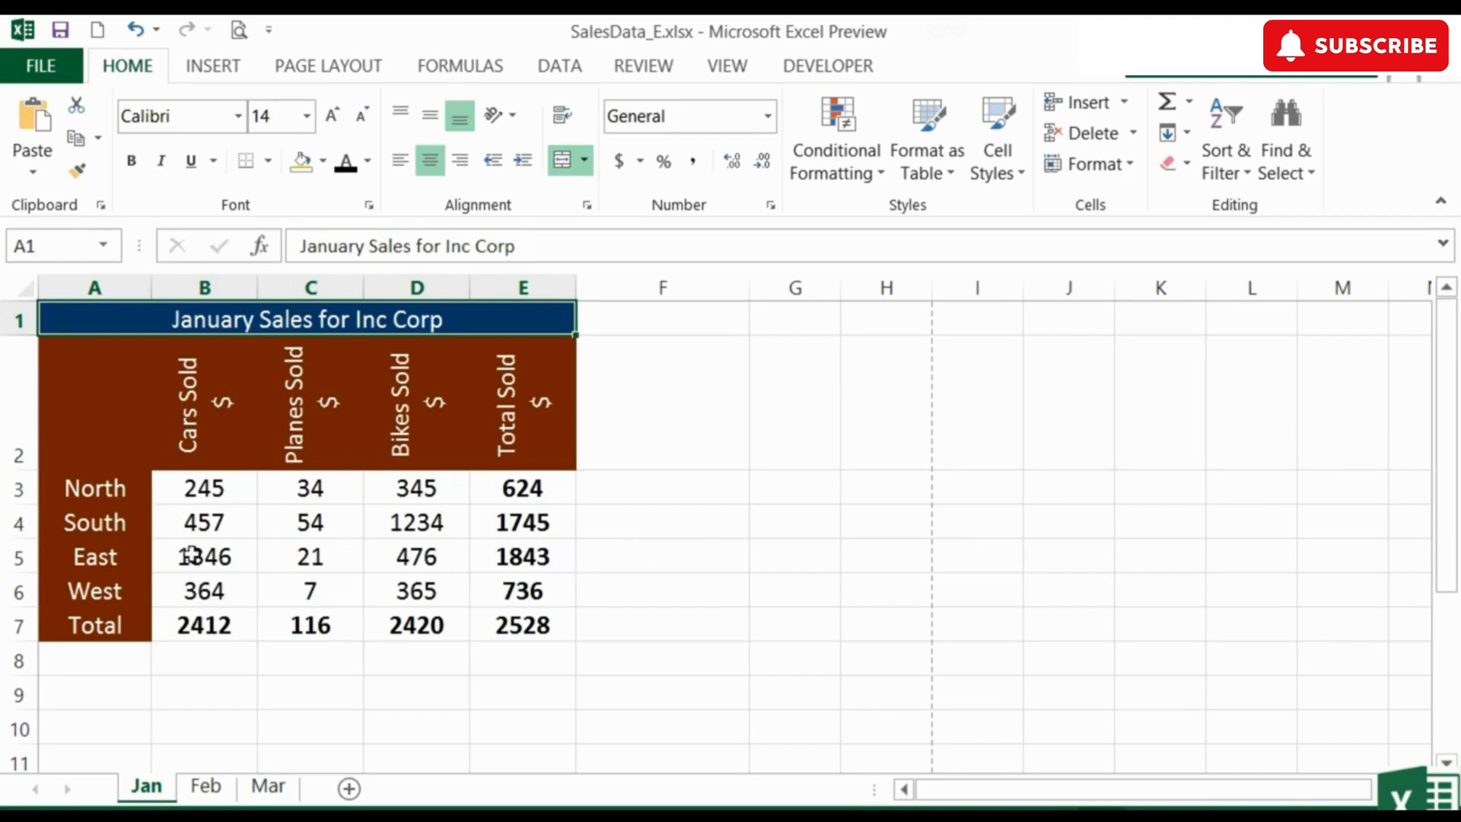
Apply All Borders to the sales figures in B3:E7
{"action": "left_click_drag", "start_coordinate": [205, 487], "coordinate": [488, 627]}
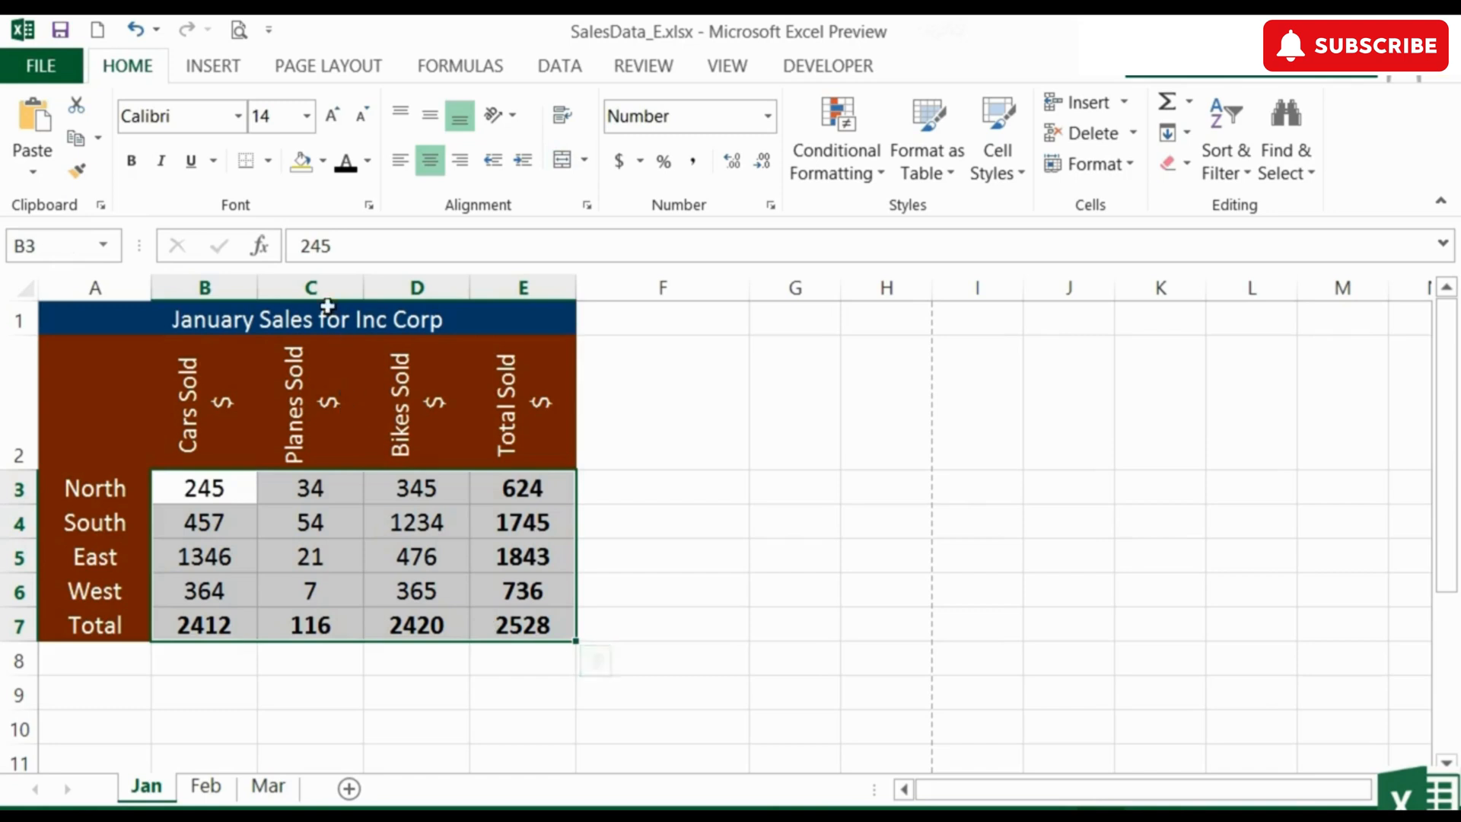
{"action": "left_click", "coordinate": [268, 163]}
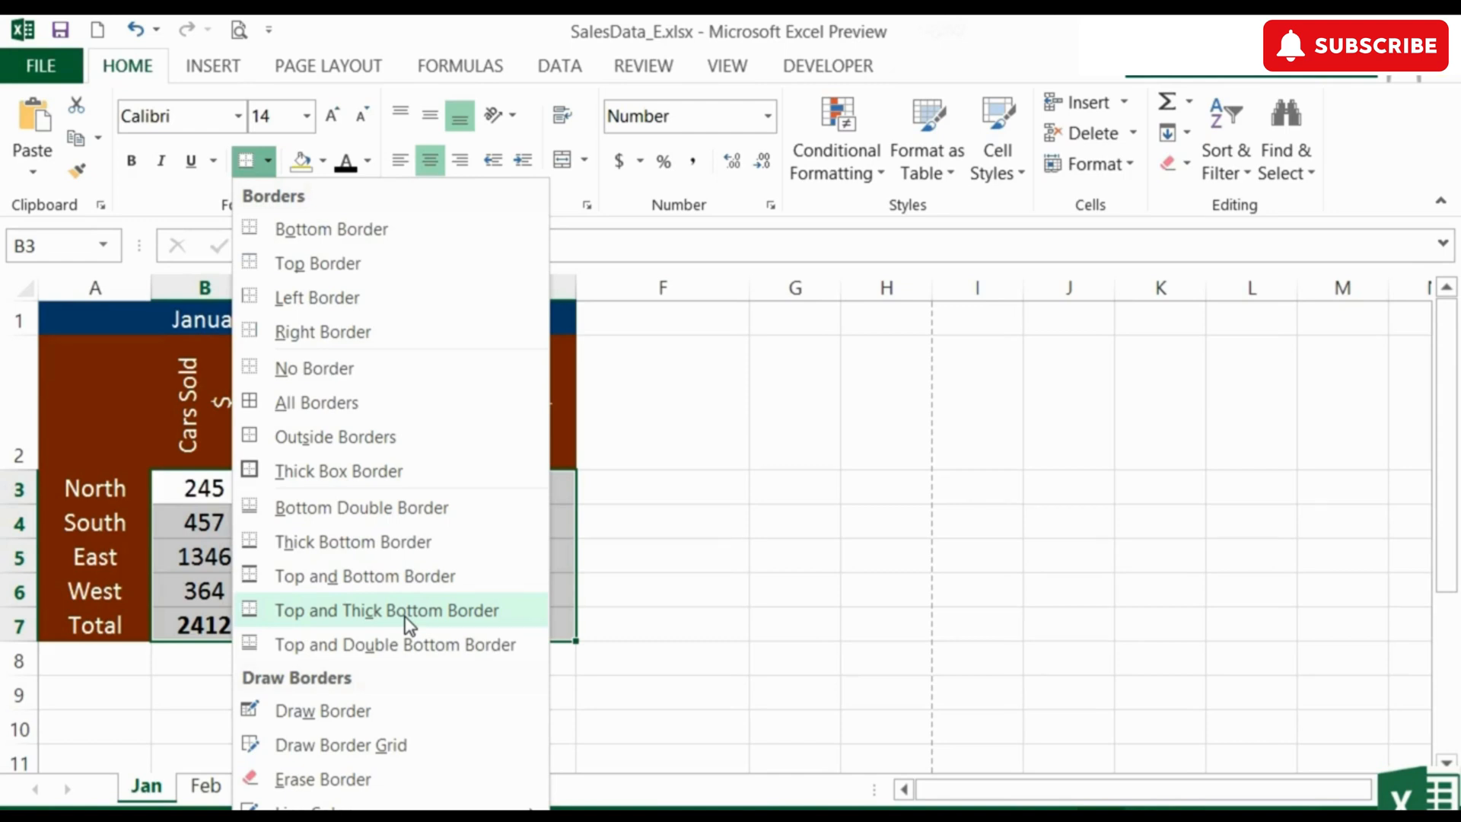
{"action": "scroll", "coordinate": [398, 645], "scroll_direction": "down", "scroll_amount": 2}
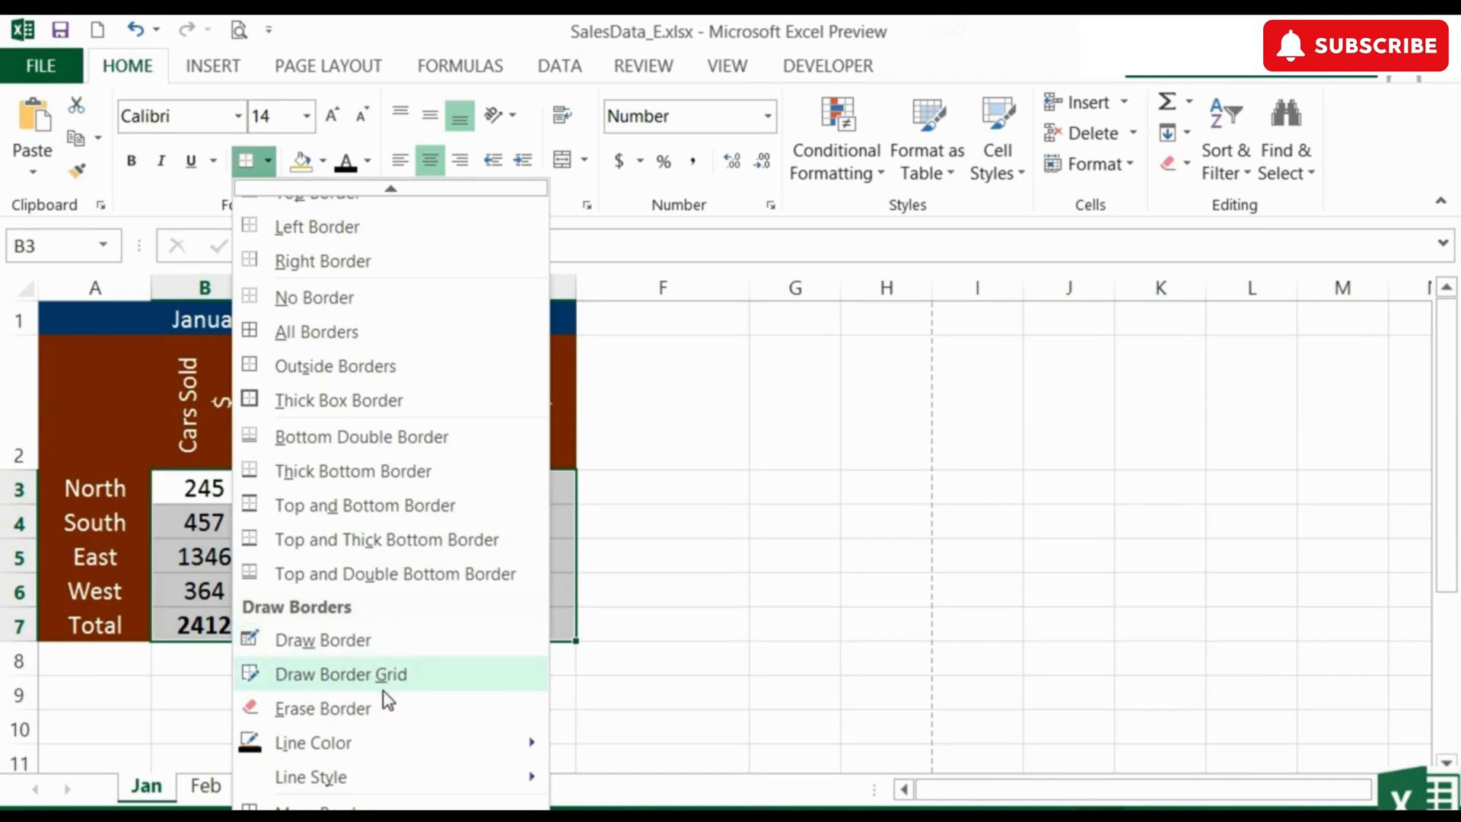
{"action": "left_click", "coordinate": [336, 335]}
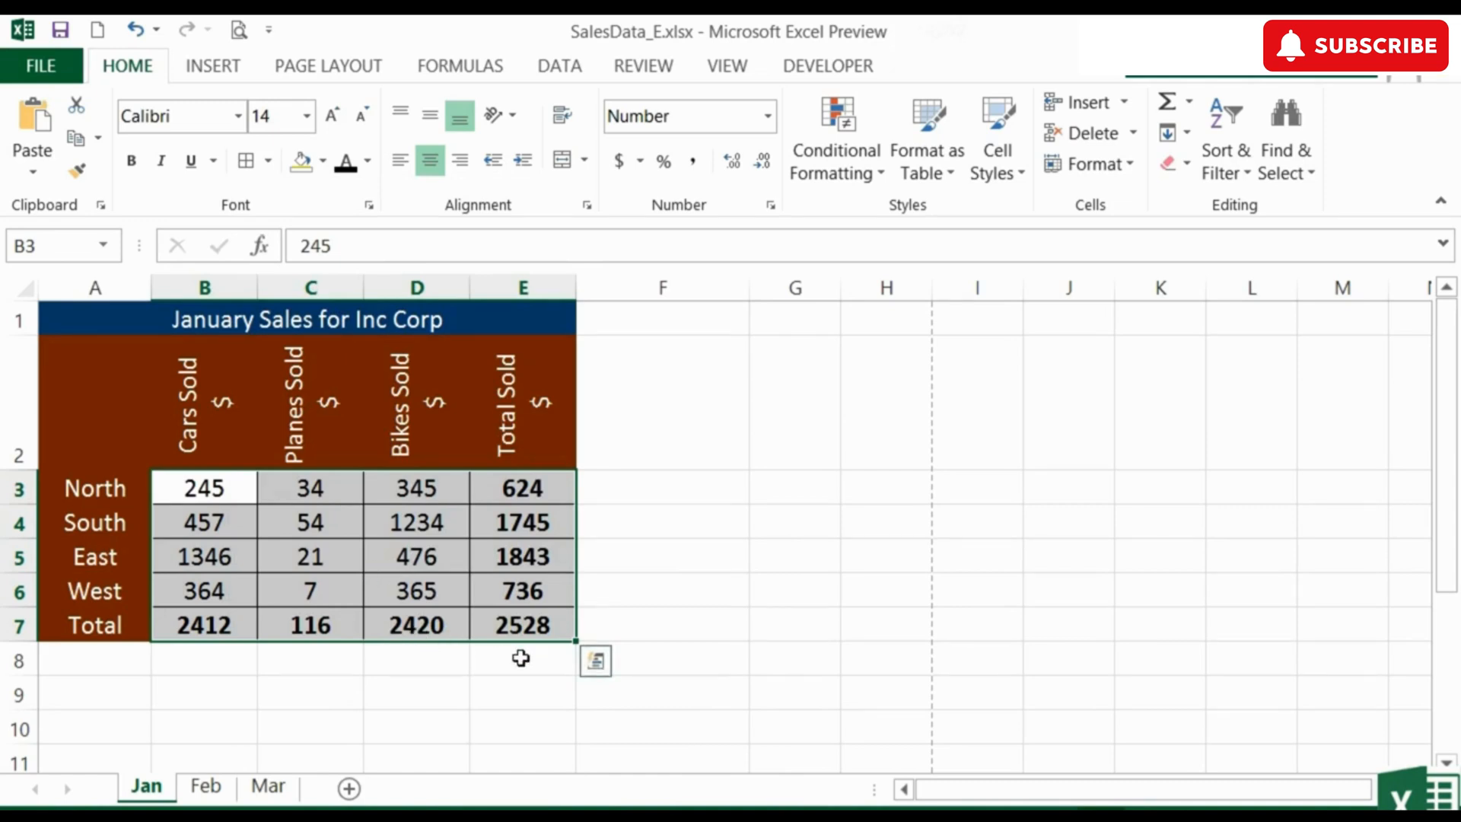
Clear the borders from the sales figures in B3:E7 and apply a Thick Box Border around the range
{"action": "left_click", "coordinate": [270, 162]}
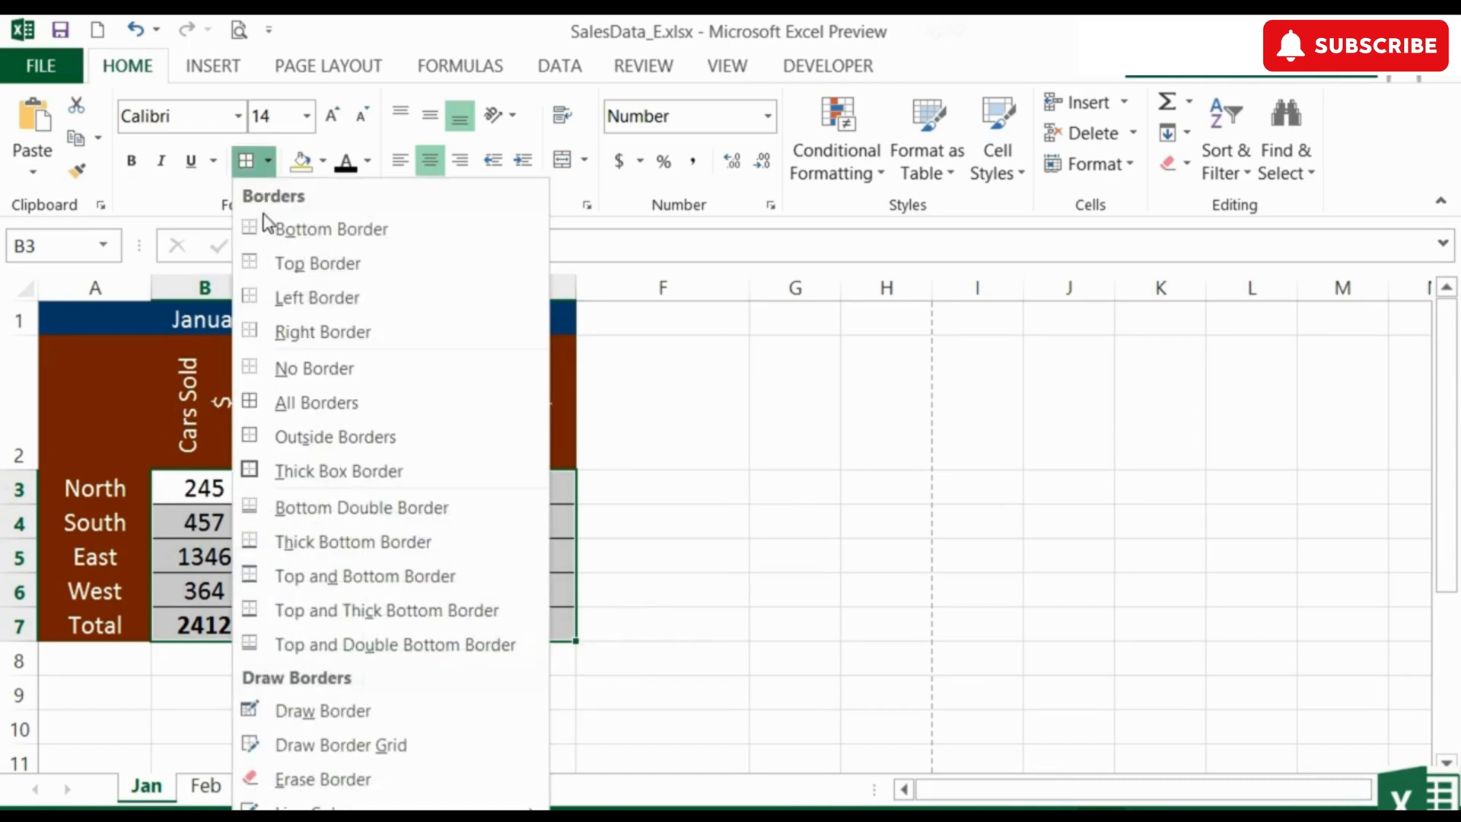
{"action": "left_click", "coordinate": [297, 370]}
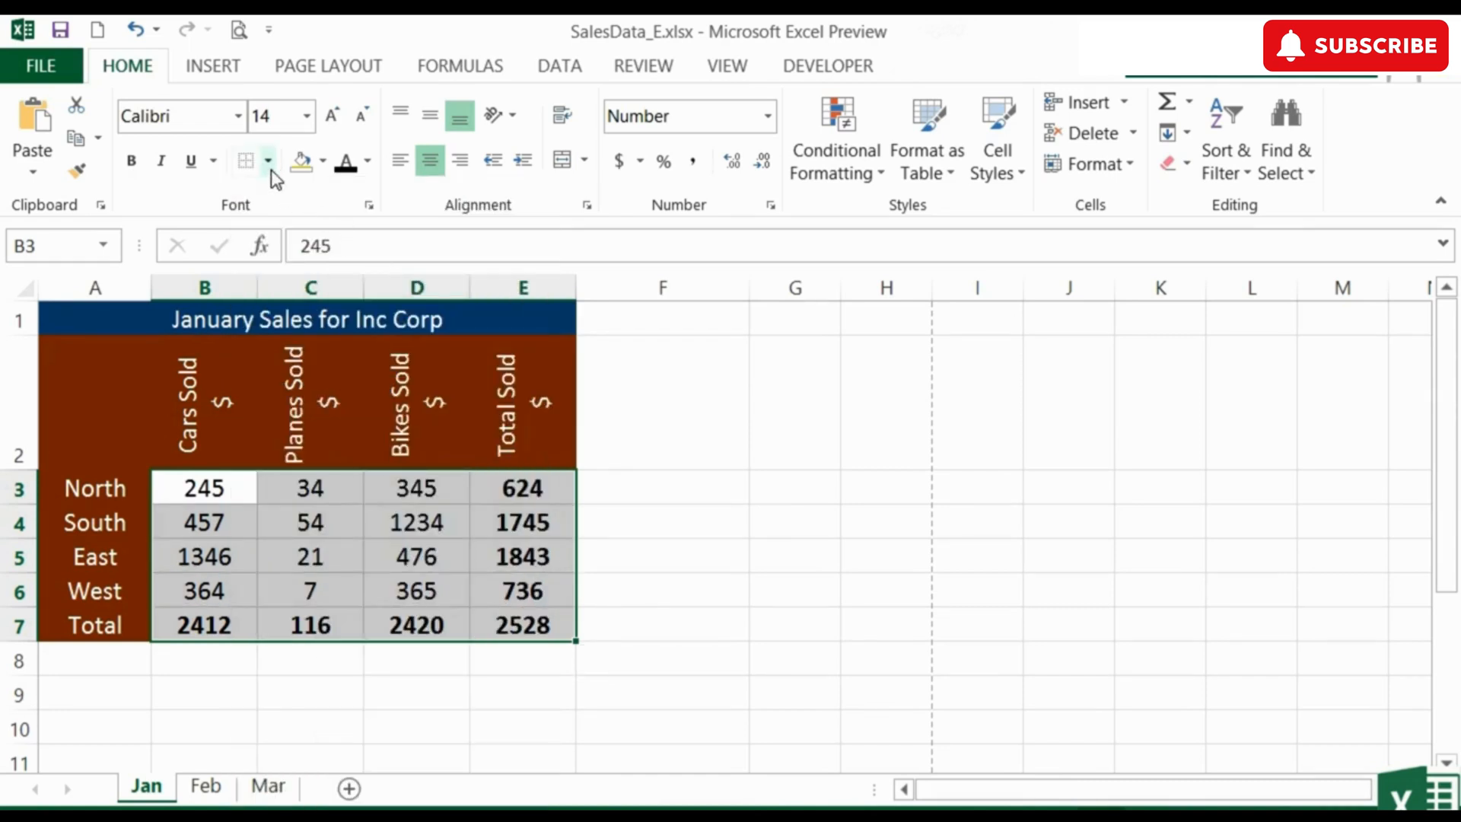
{"action": "left_click", "coordinate": [270, 164]}
{"action": "left_click", "coordinate": [321, 472]}
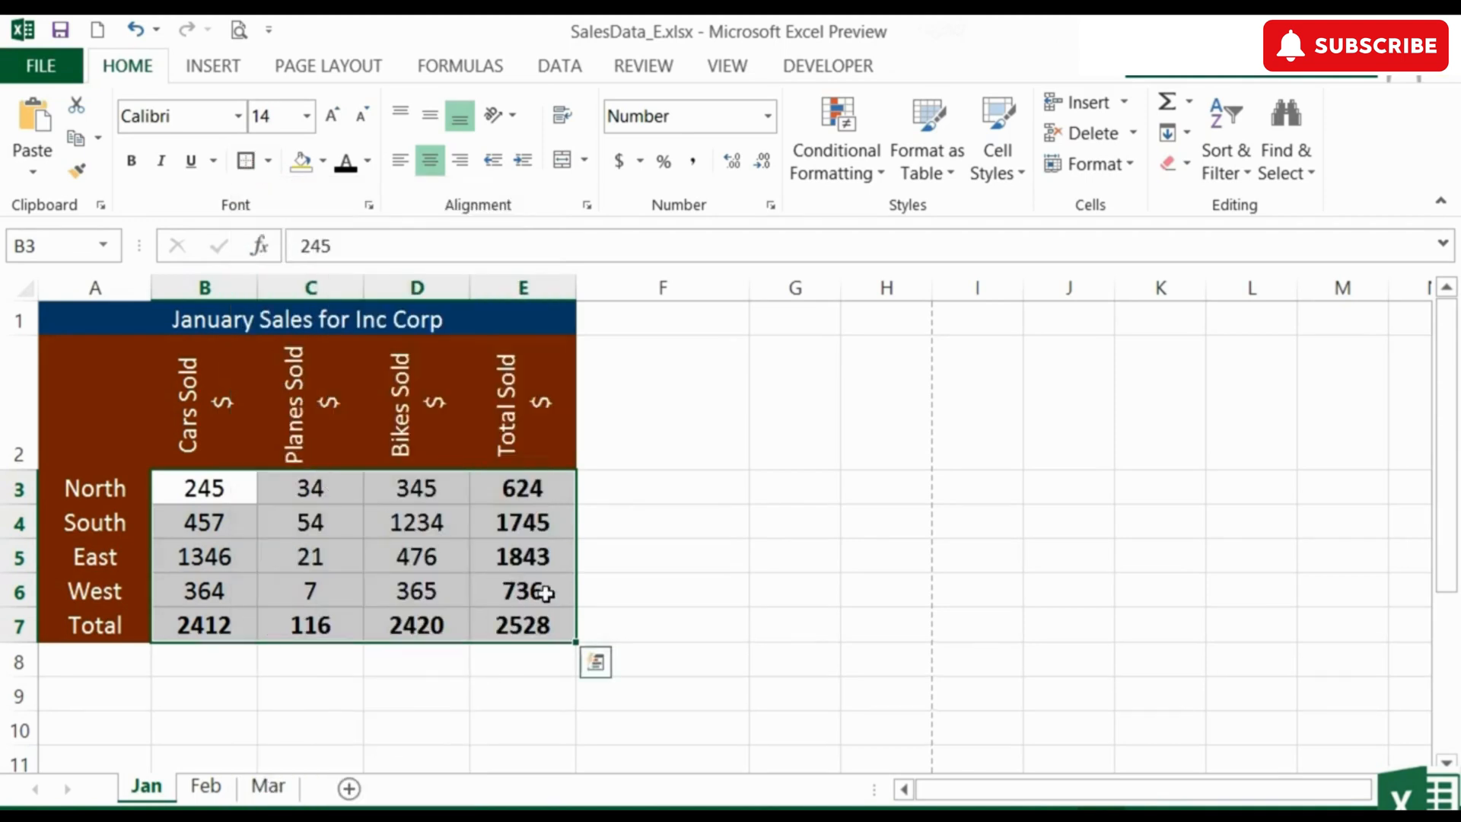
{"action": "left_click", "coordinate": [683, 596]}
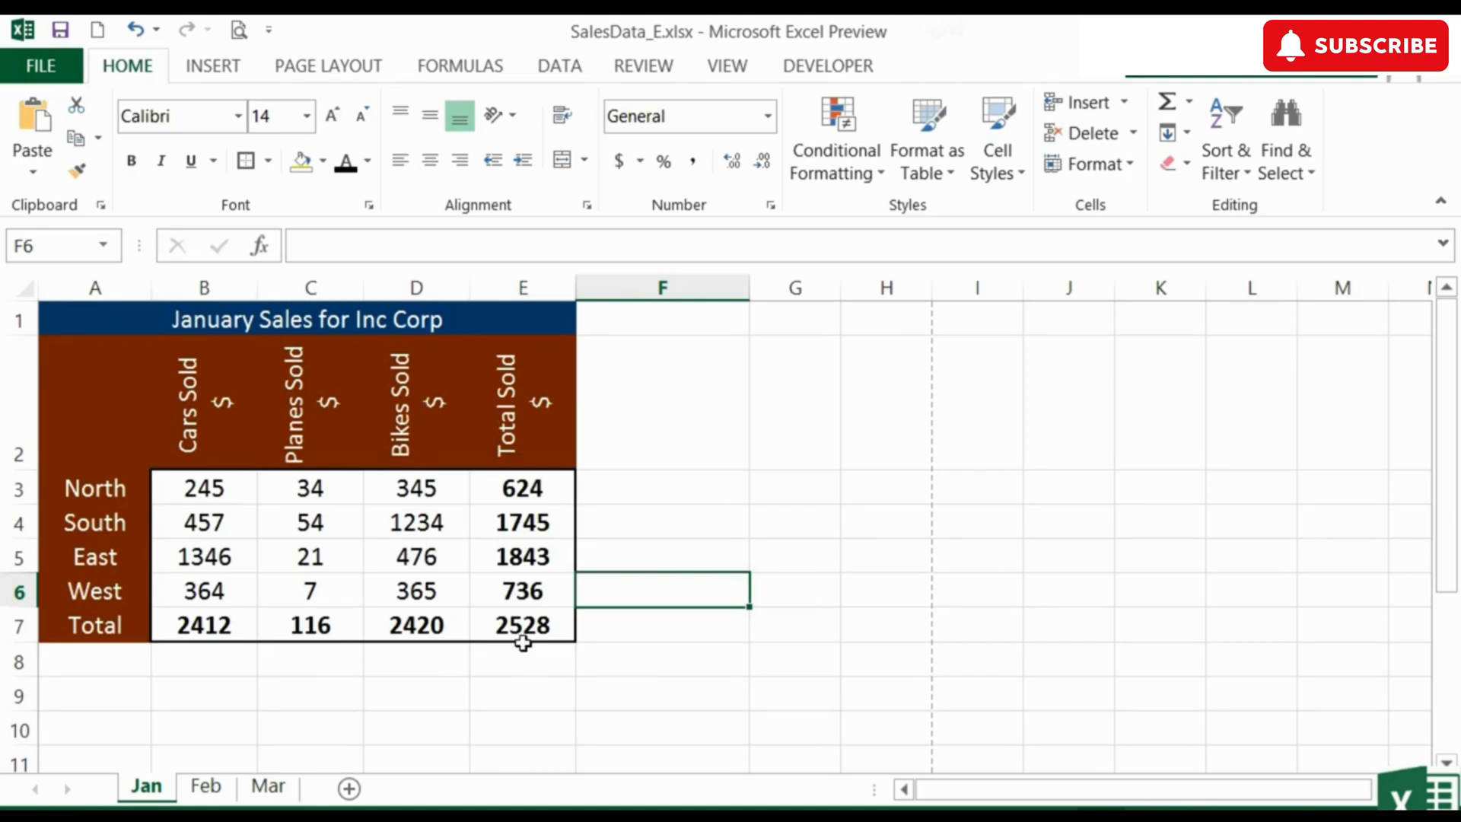
Add inside borders to B3:E7 with a thin dash-dot-dot line in the blue theme colour, keeping the thick outline
{"action": "left_click_drag", "start_coordinate": [226, 487], "coordinate": [495, 627]}
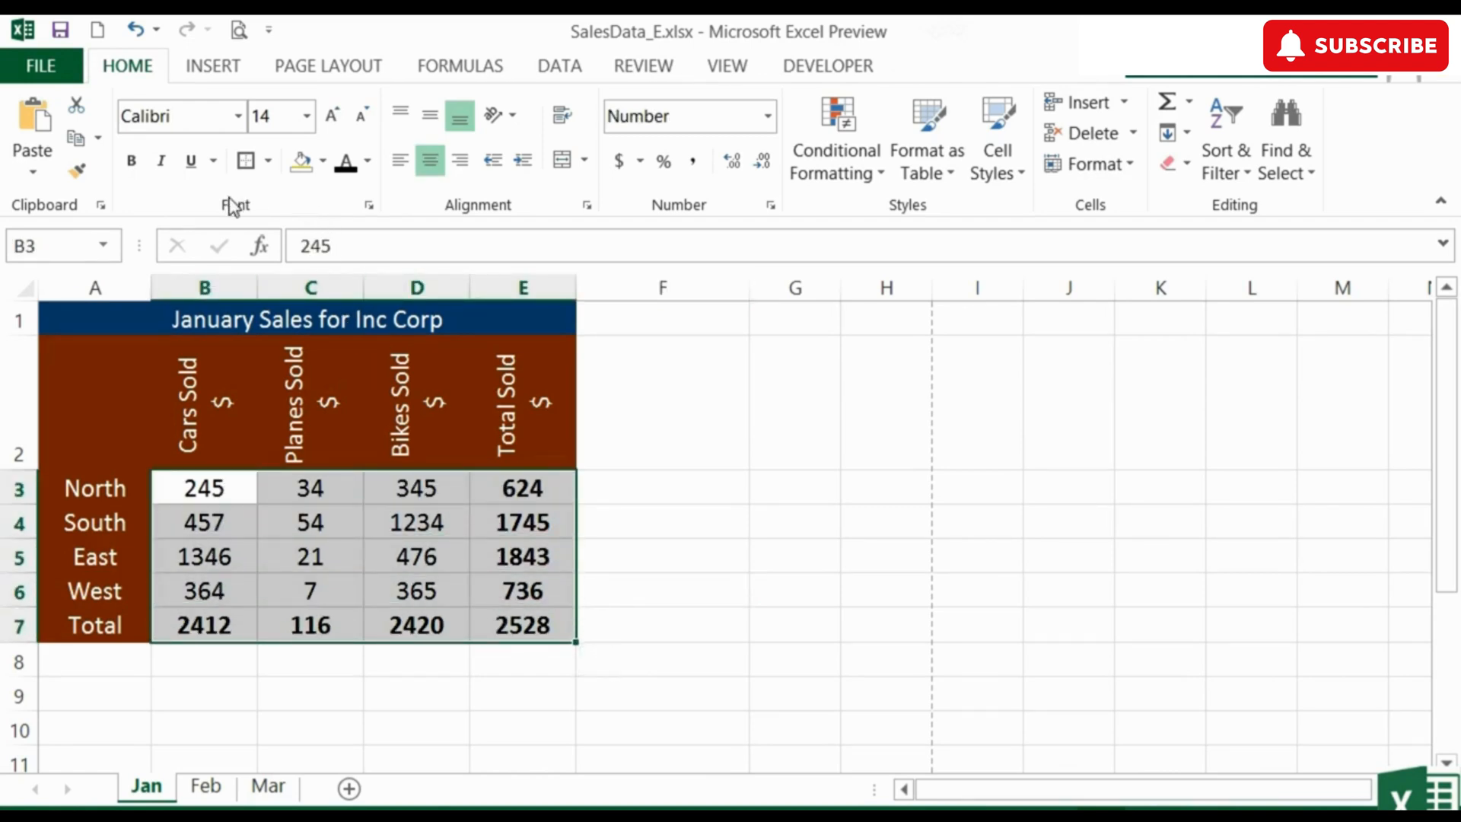
{"action": "left_click", "coordinate": [369, 207]}
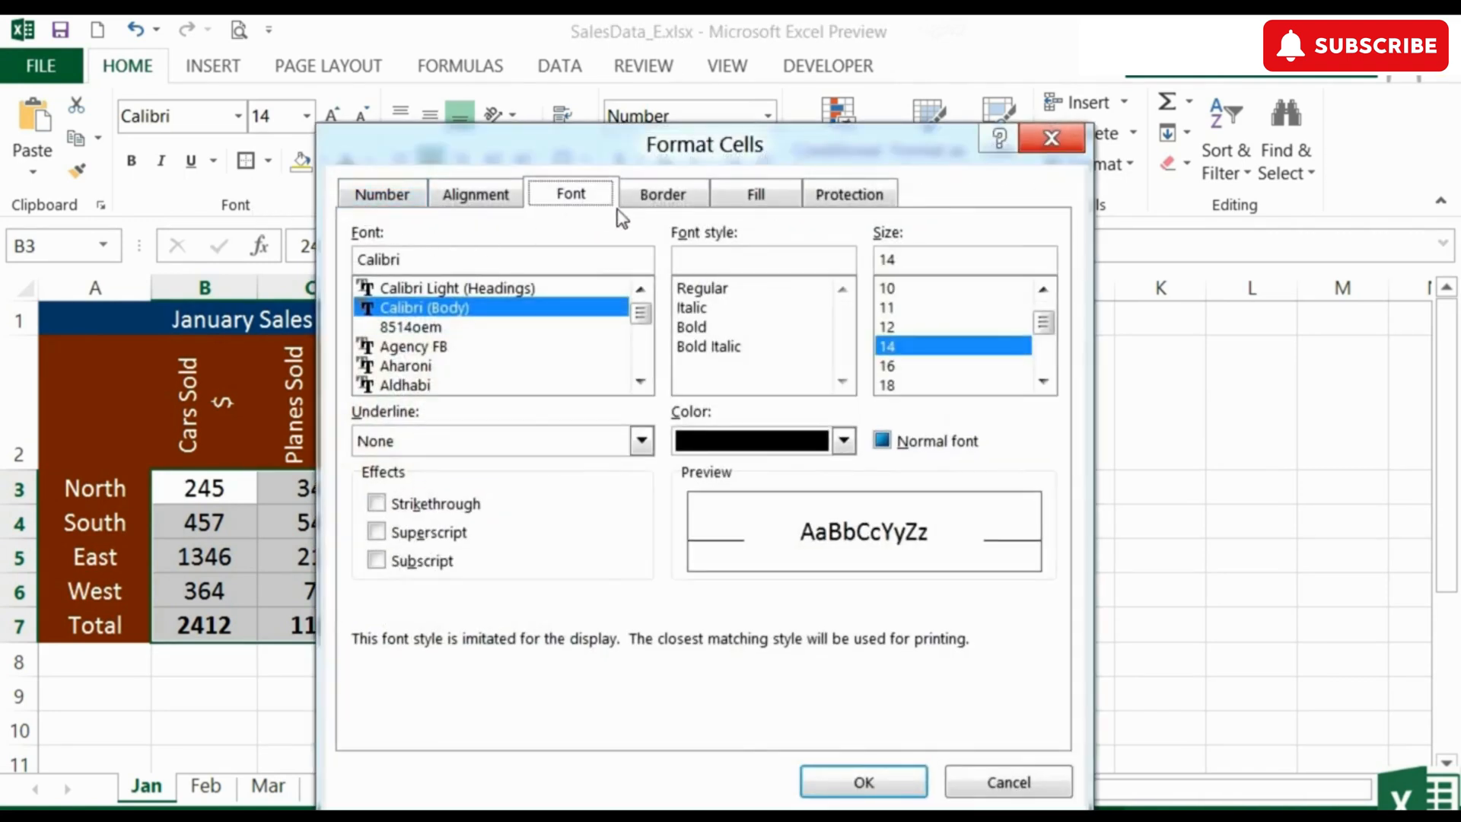
{"action": "left_click", "coordinate": [656, 198]}
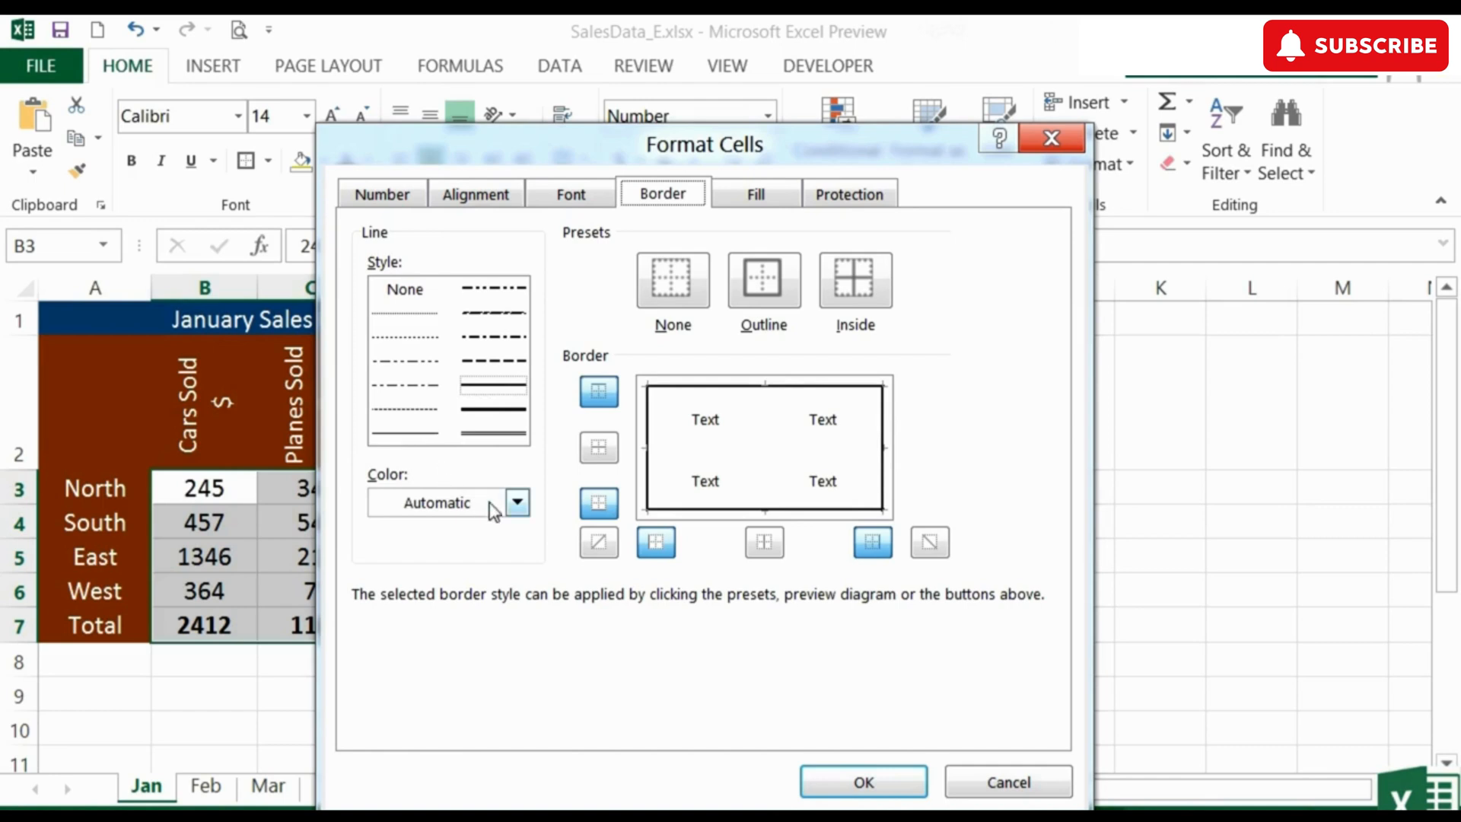
{"action": "left_click", "coordinate": [518, 502]}
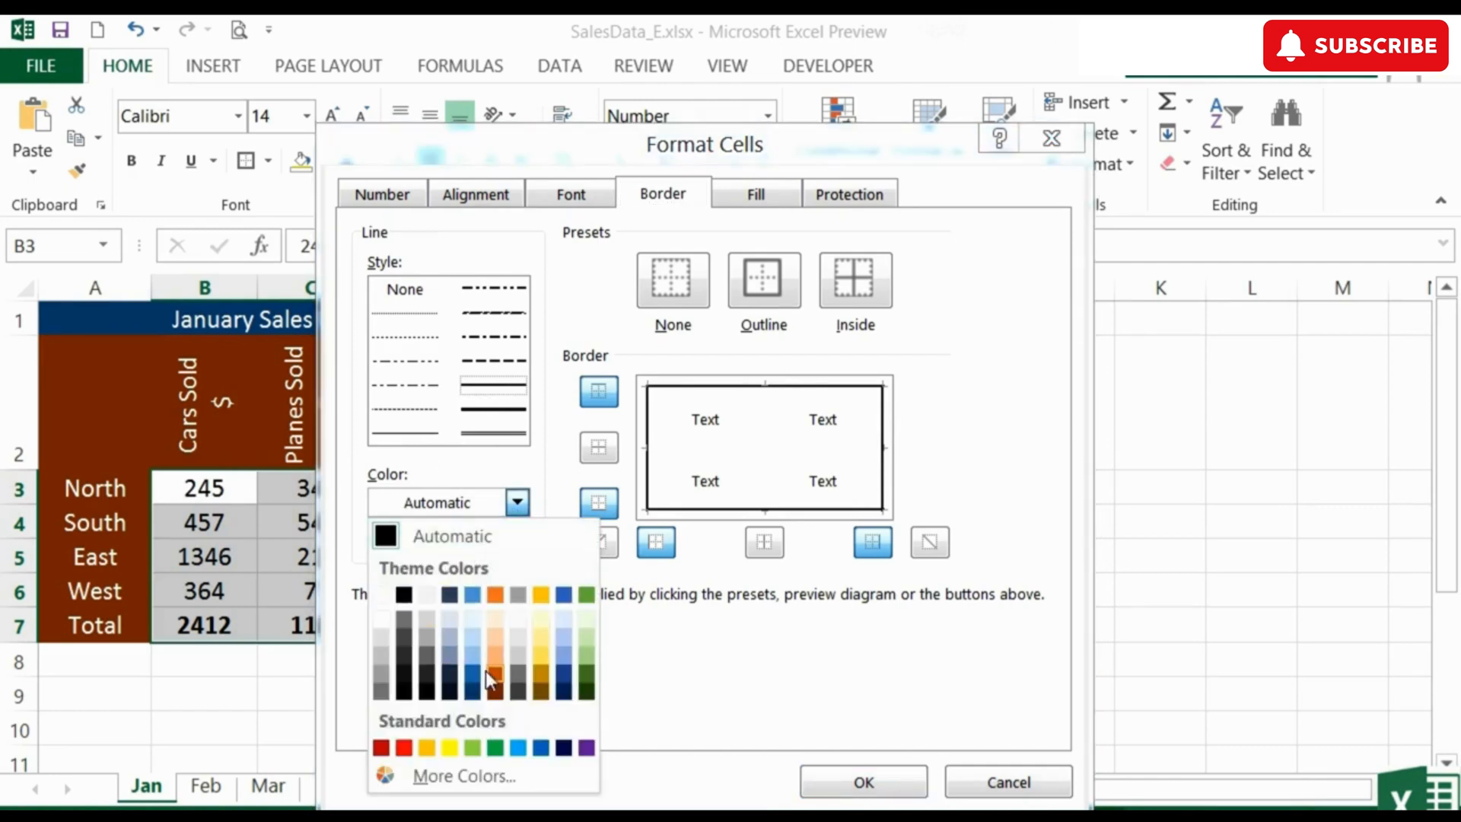
{"action": "left_click", "coordinate": [546, 487]}
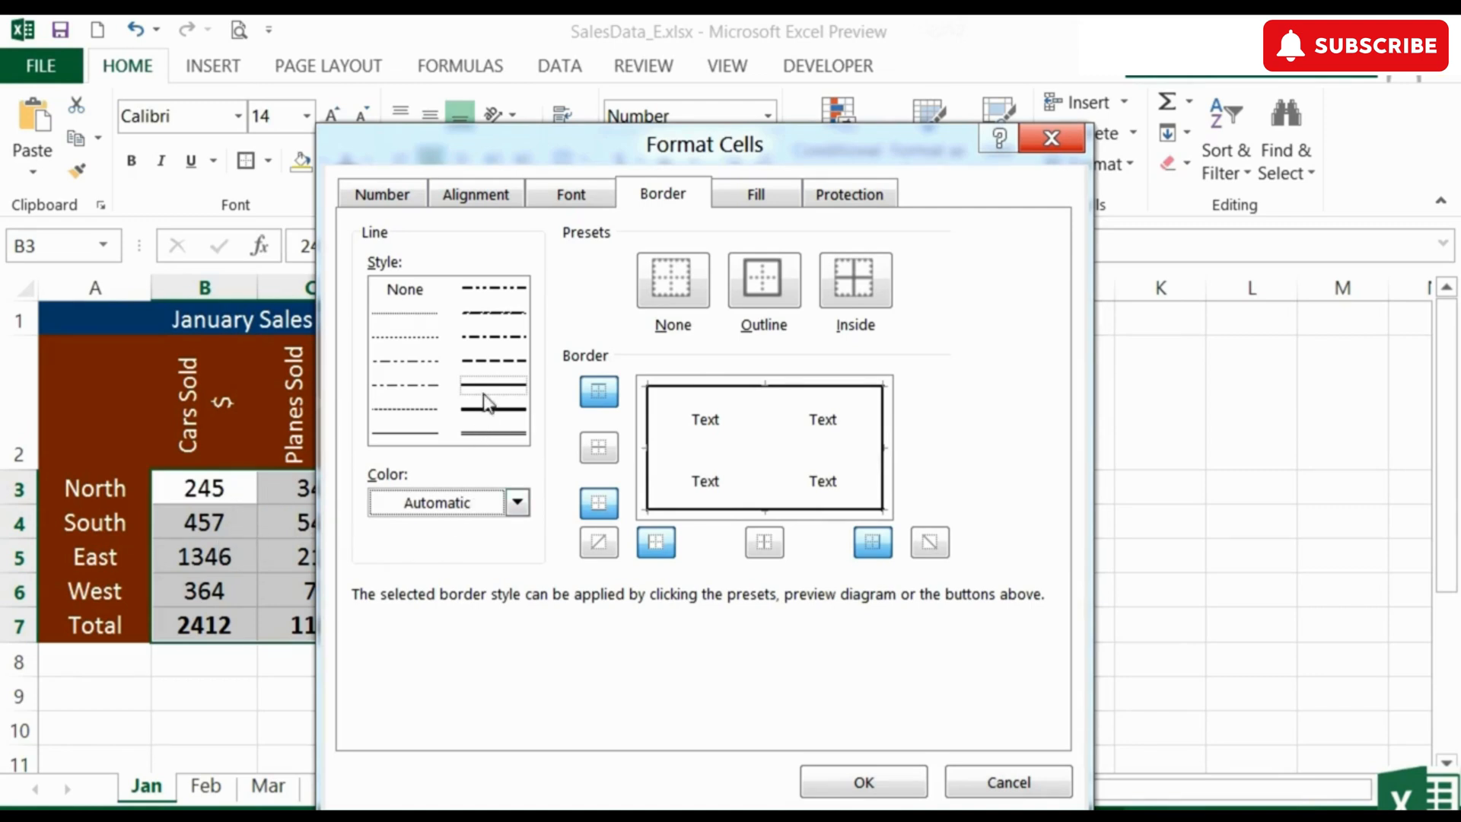
{"action": "left_click", "coordinate": [419, 362]}
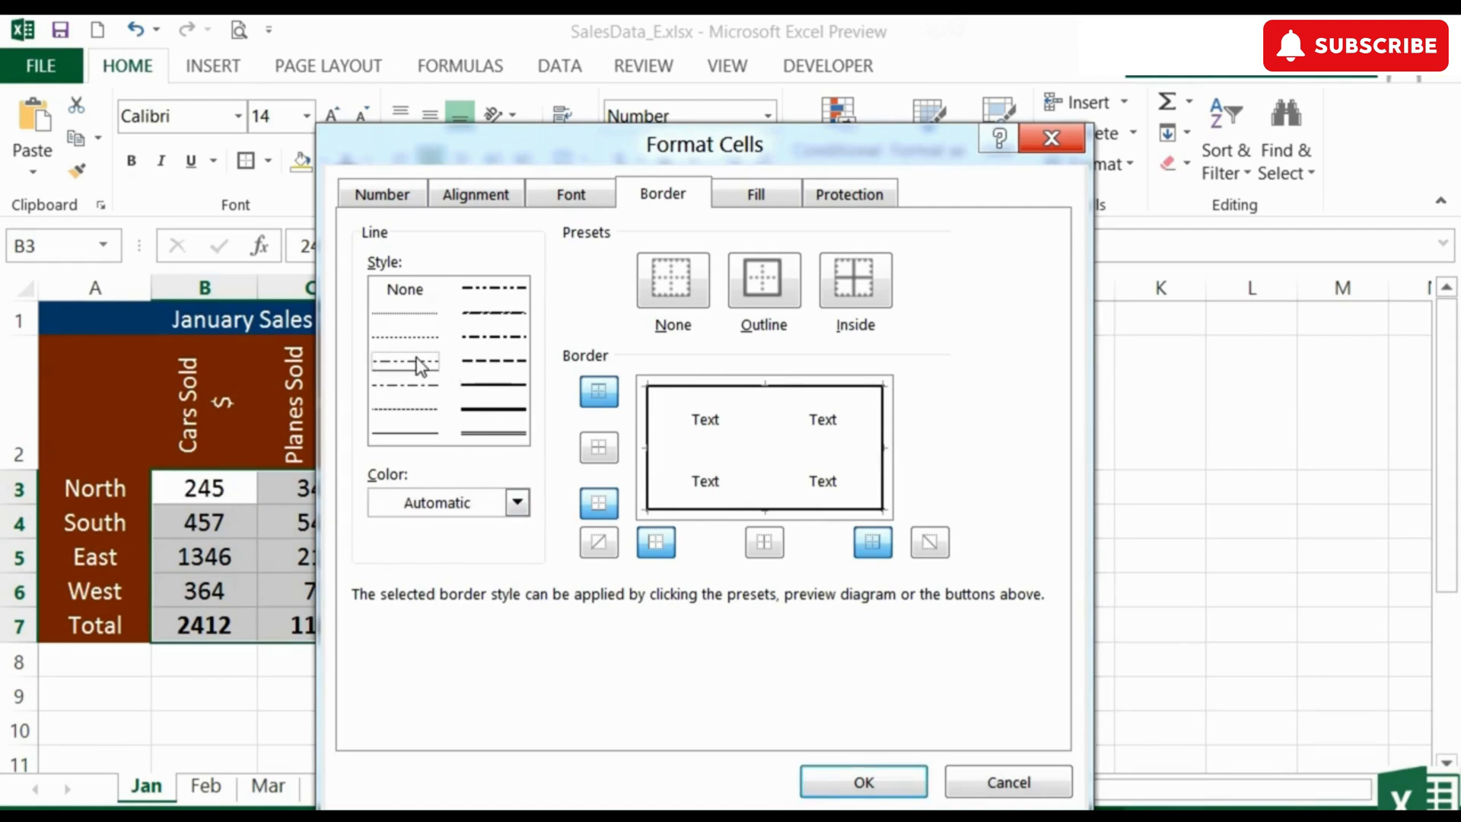
{"action": "left_click", "coordinate": [517, 504]}
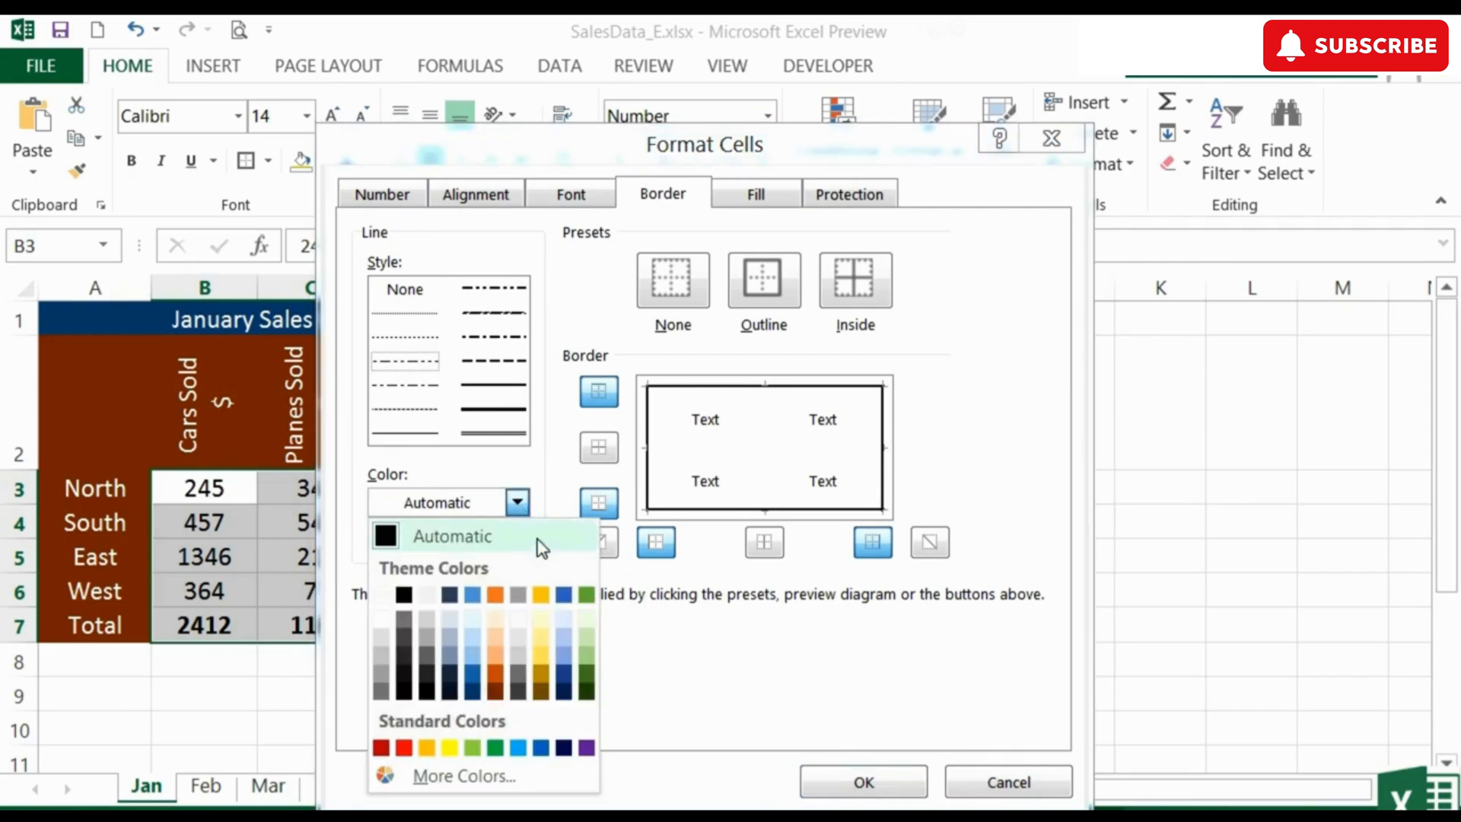
{"action": "left_click", "coordinate": [563, 597]}
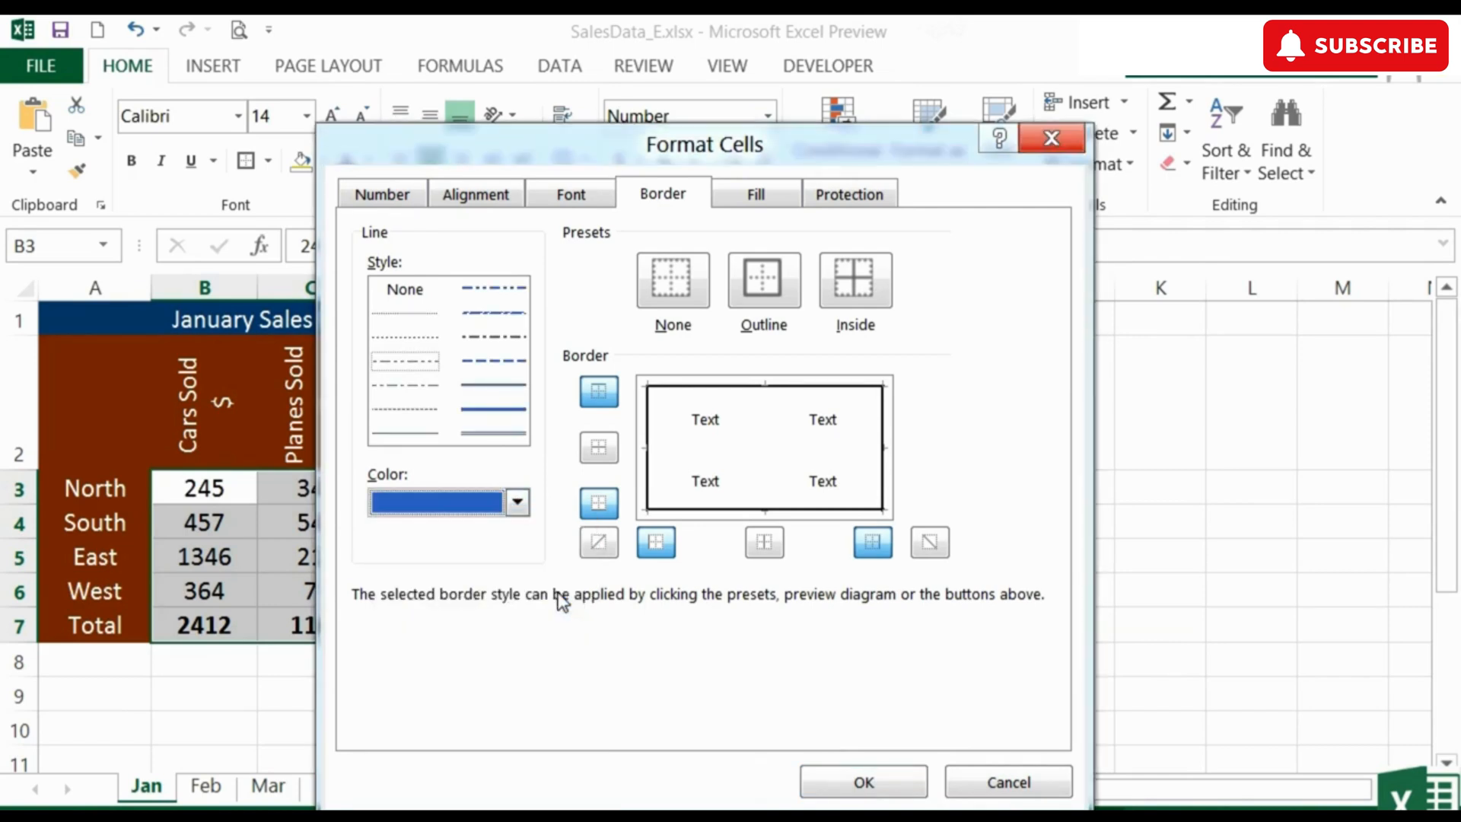
{"action": "left_click", "coordinate": [860, 296]}
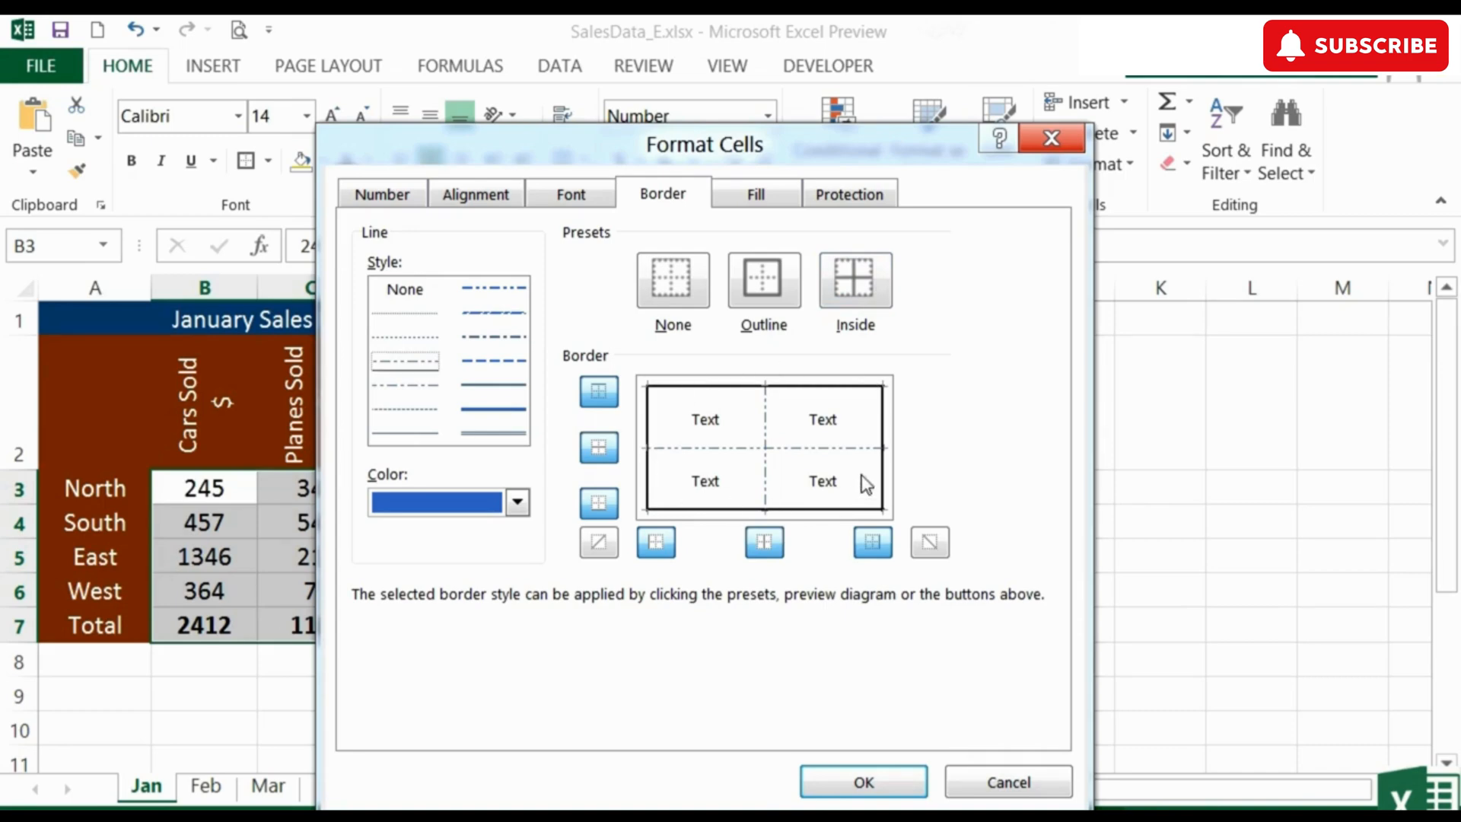
{"action": "left_click", "coordinate": [886, 784]}
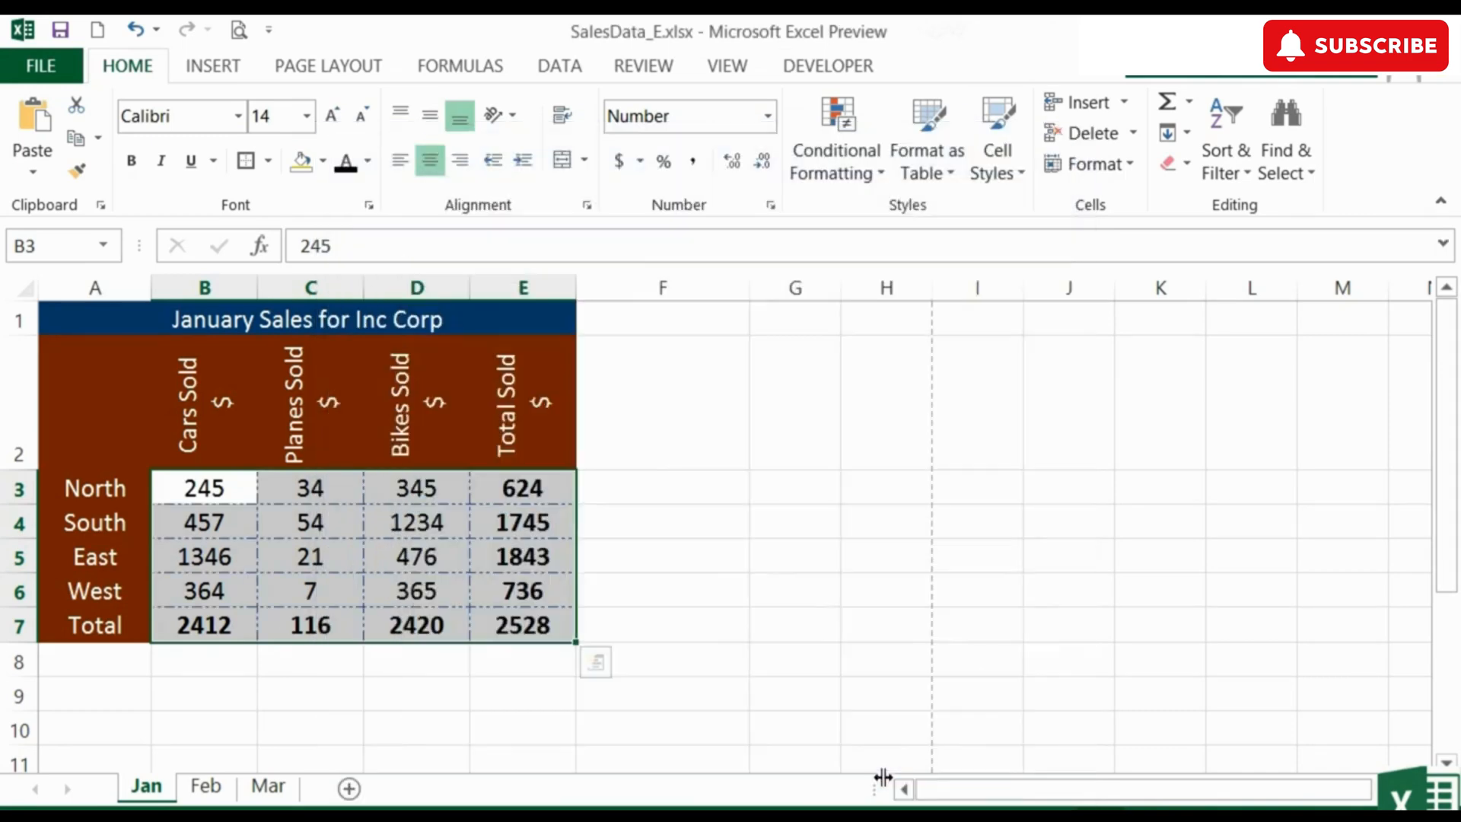
{"action": "left_click", "coordinate": [713, 561]}
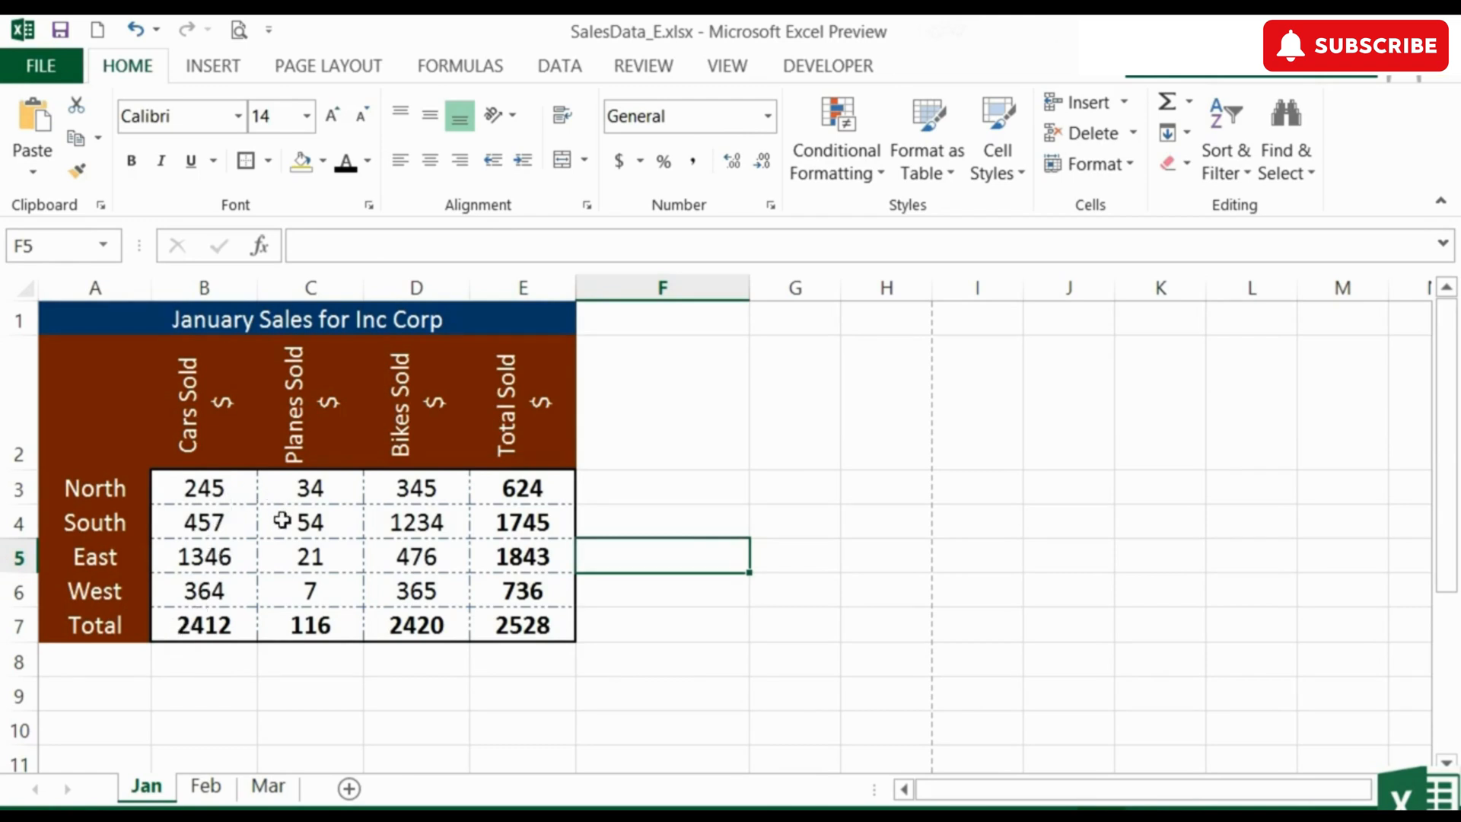
Examine the table's borders in a zoomed-in print preview and return to the worksheet
{"action": "left_click", "coordinate": [238, 30]}
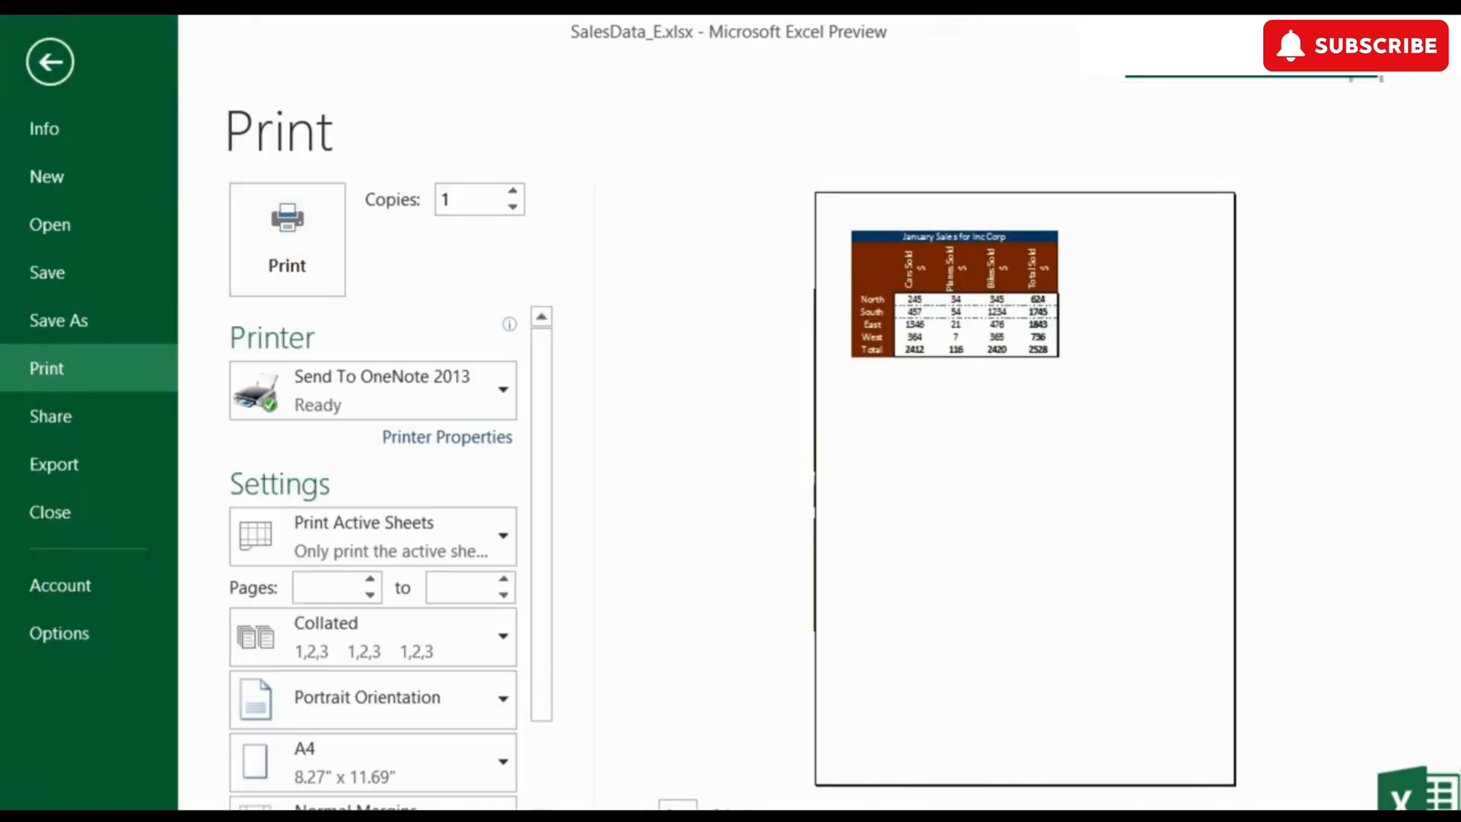
{"action": "left_click", "coordinate": [1408, 808]}
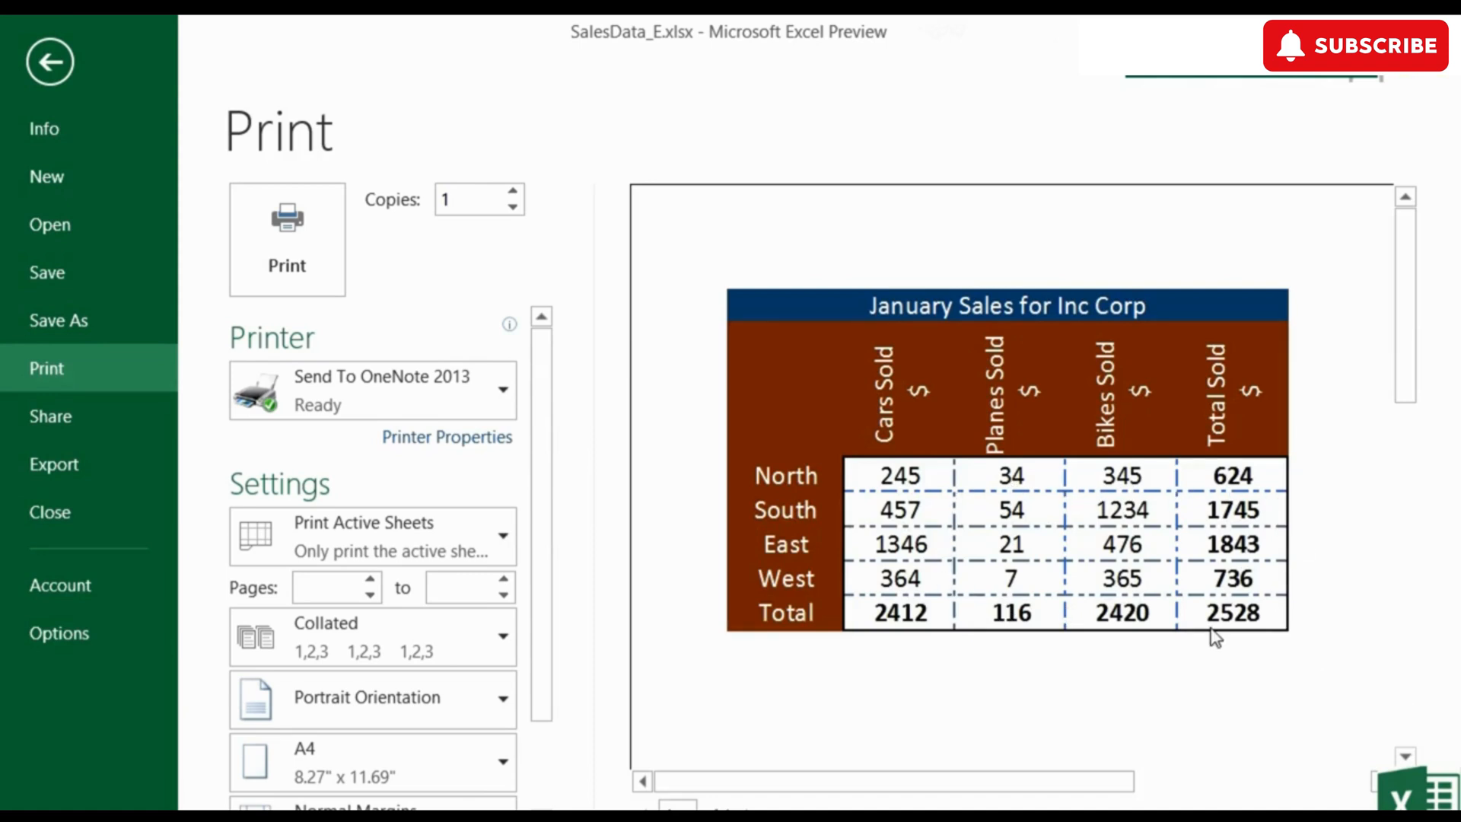
{"action": "left_click", "coordinate": [53, 66]}
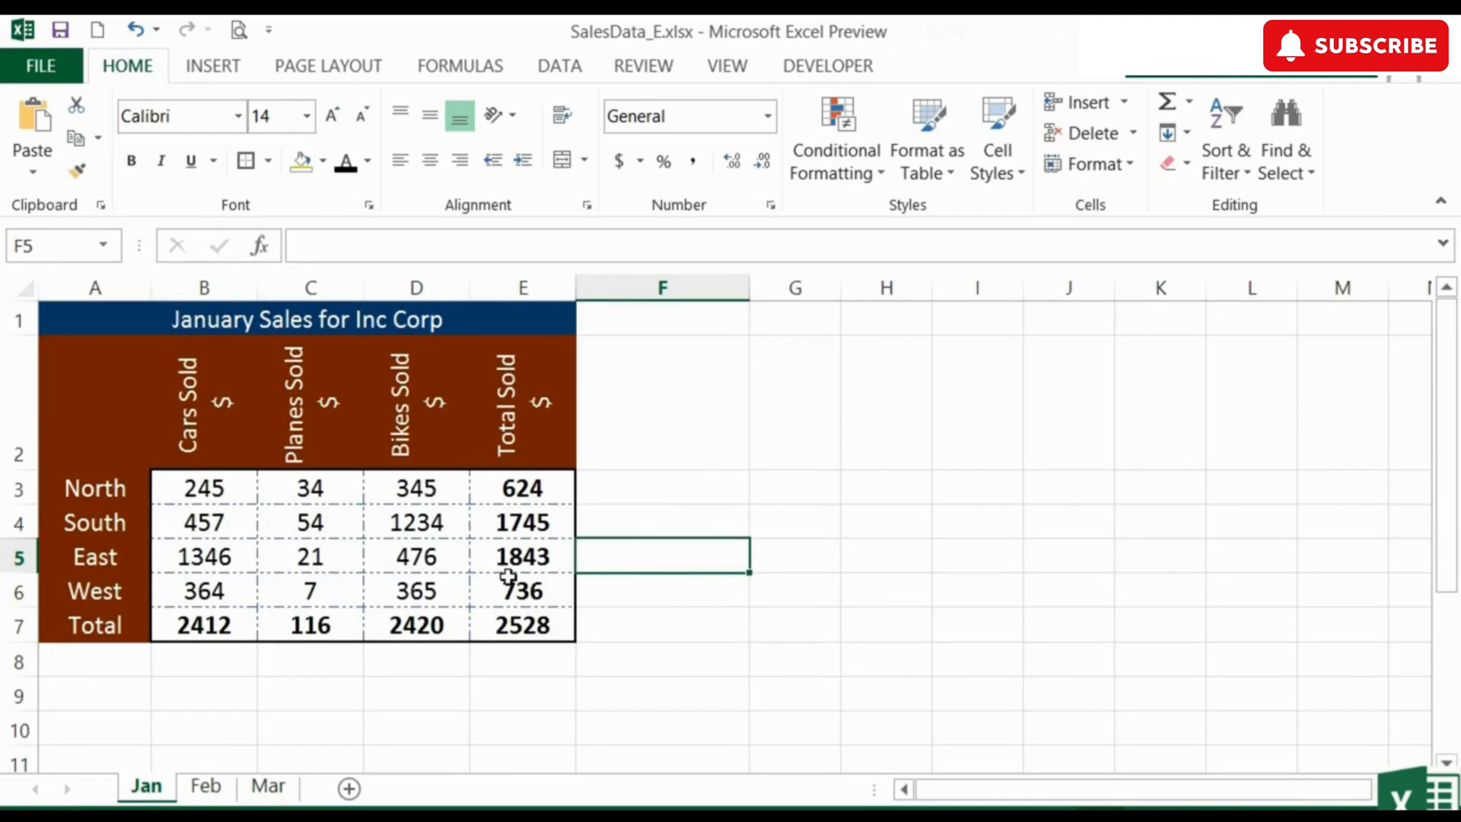
Add white dotted inside borders to the column headings in A2:E2 and the row labels in A3:A7
{"action": "left_click", "coordinate": [536, 399]}
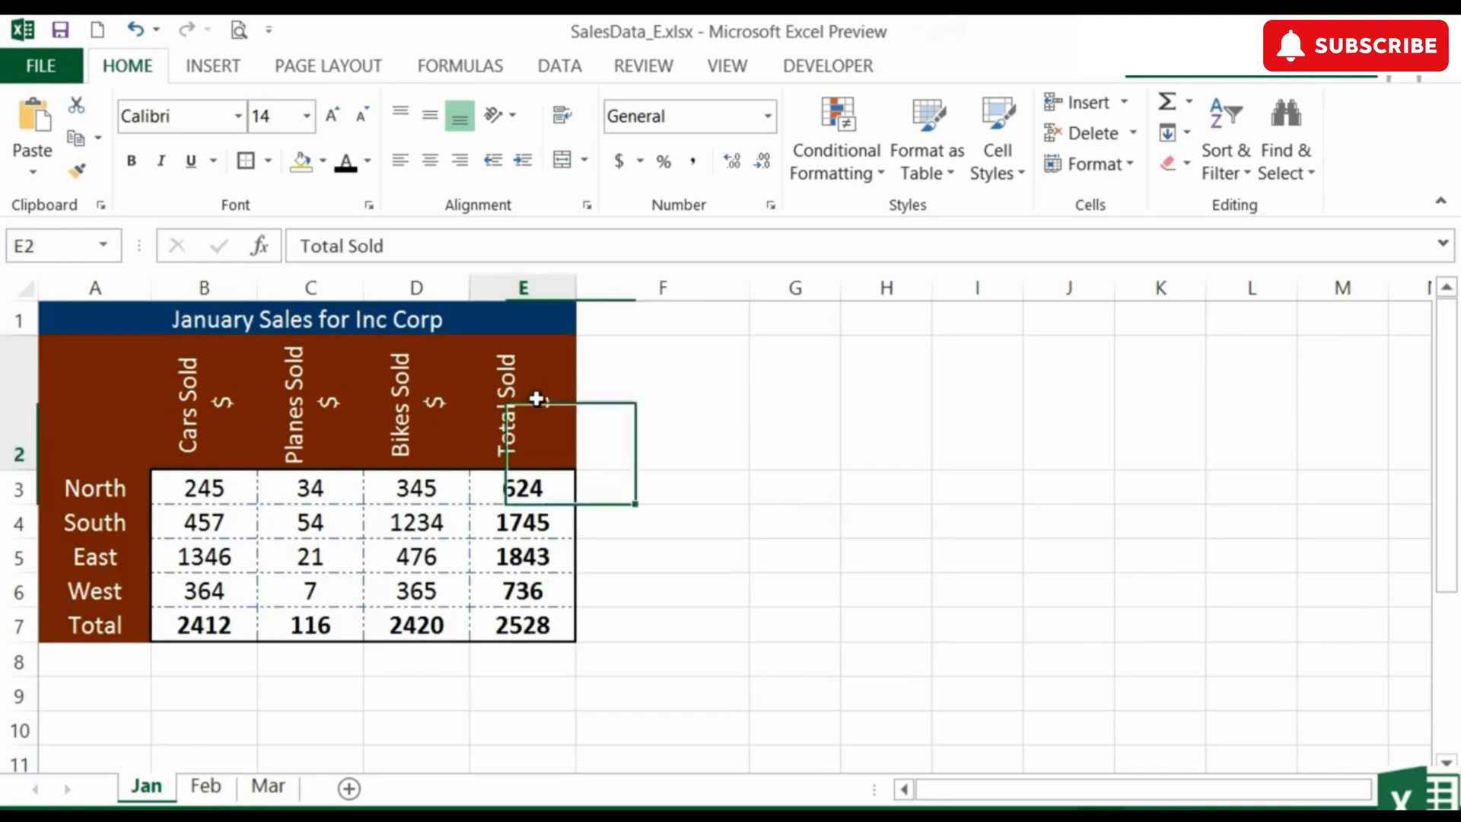
{"action": "left_click_drag", "start_coordinate": [536, 398], "coordinate": [101, 381]}
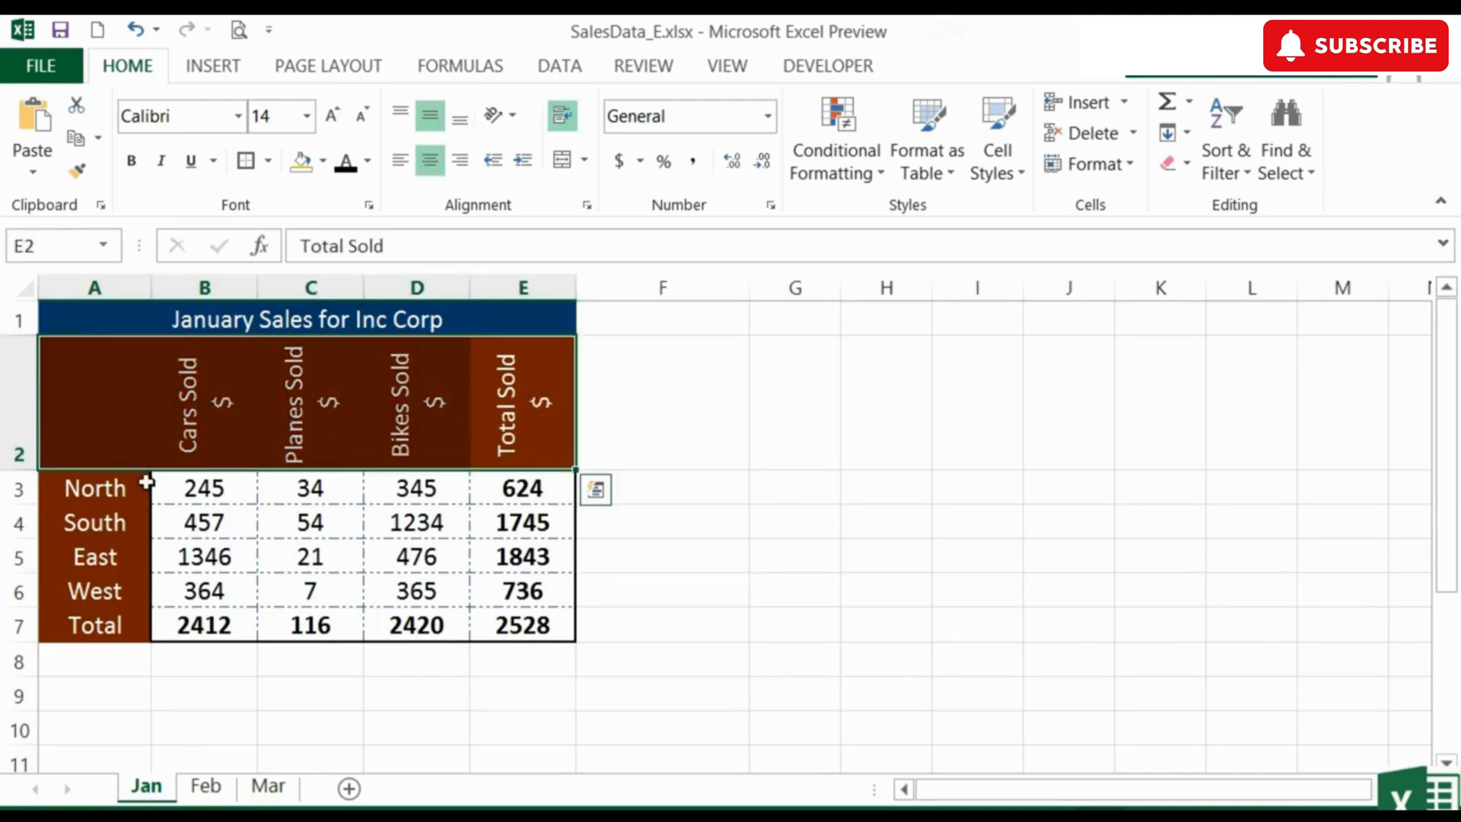
{"action": "left_click_drag", "start_coordinate": [104, 482], "coordinate": [93, 617]}
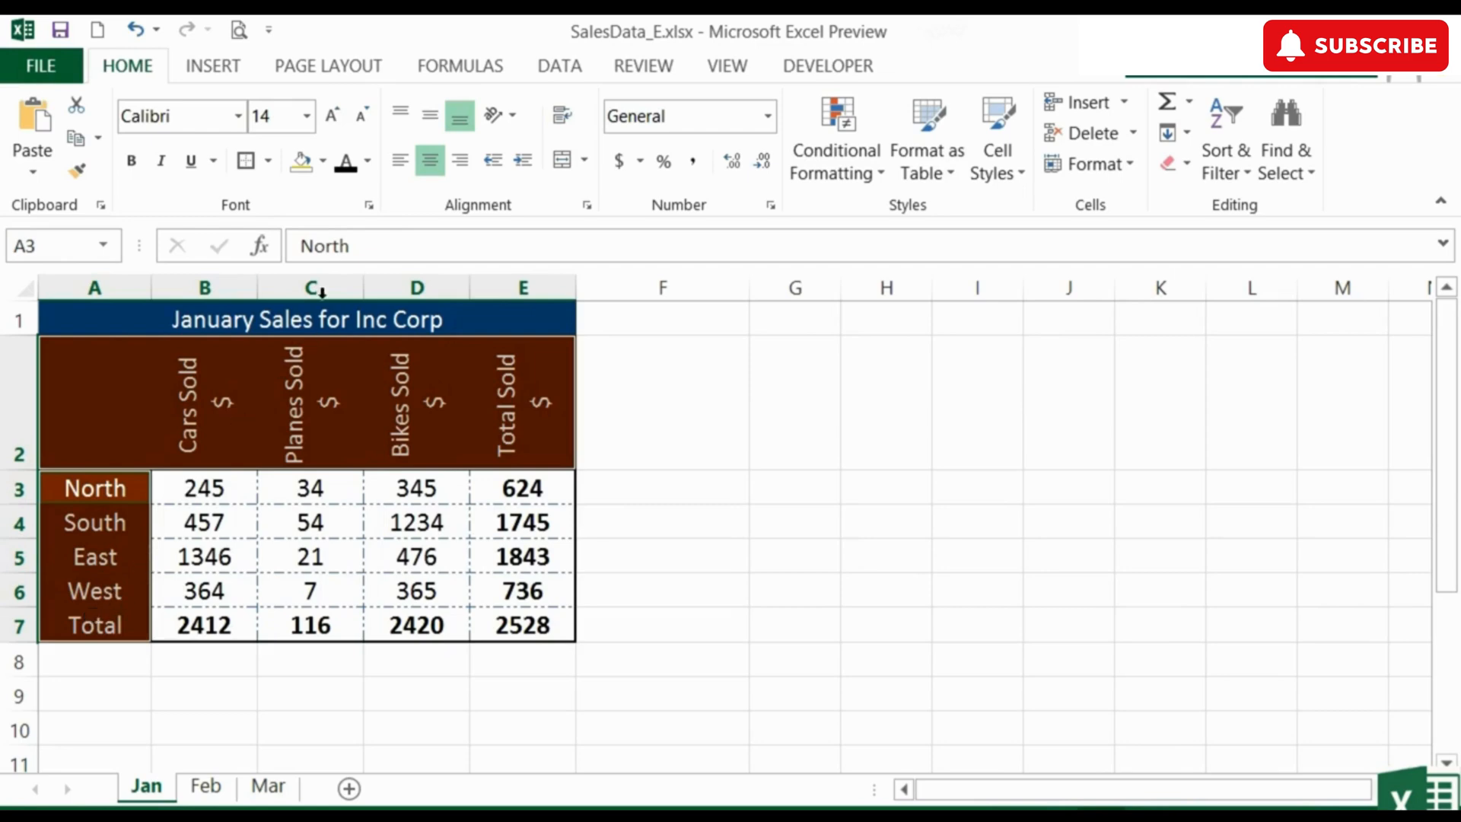
{"action": "left_click", "coordinate": [370, 205]}
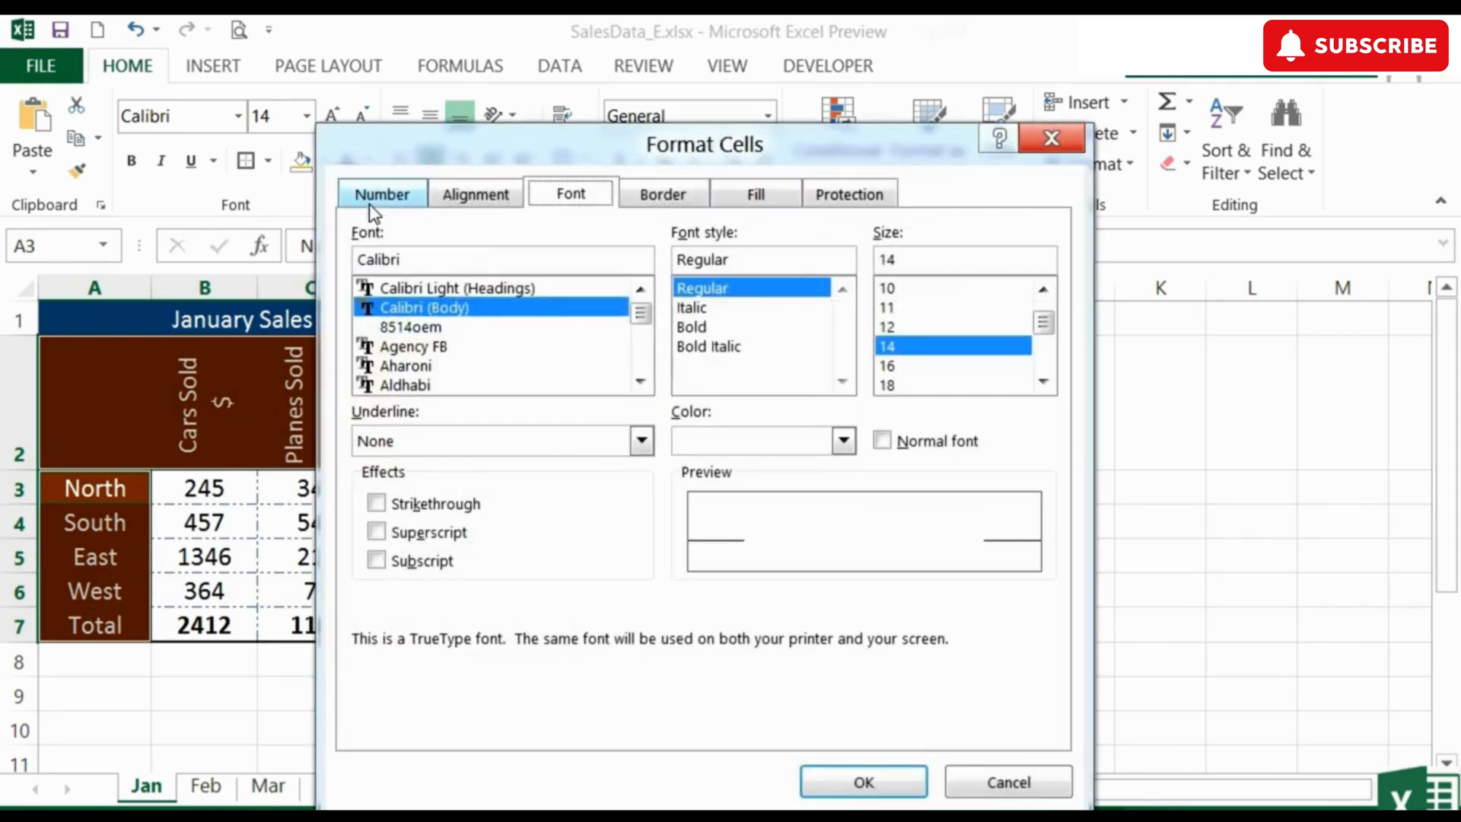
{"action": "left_click", "coordinate": [662, 195]}
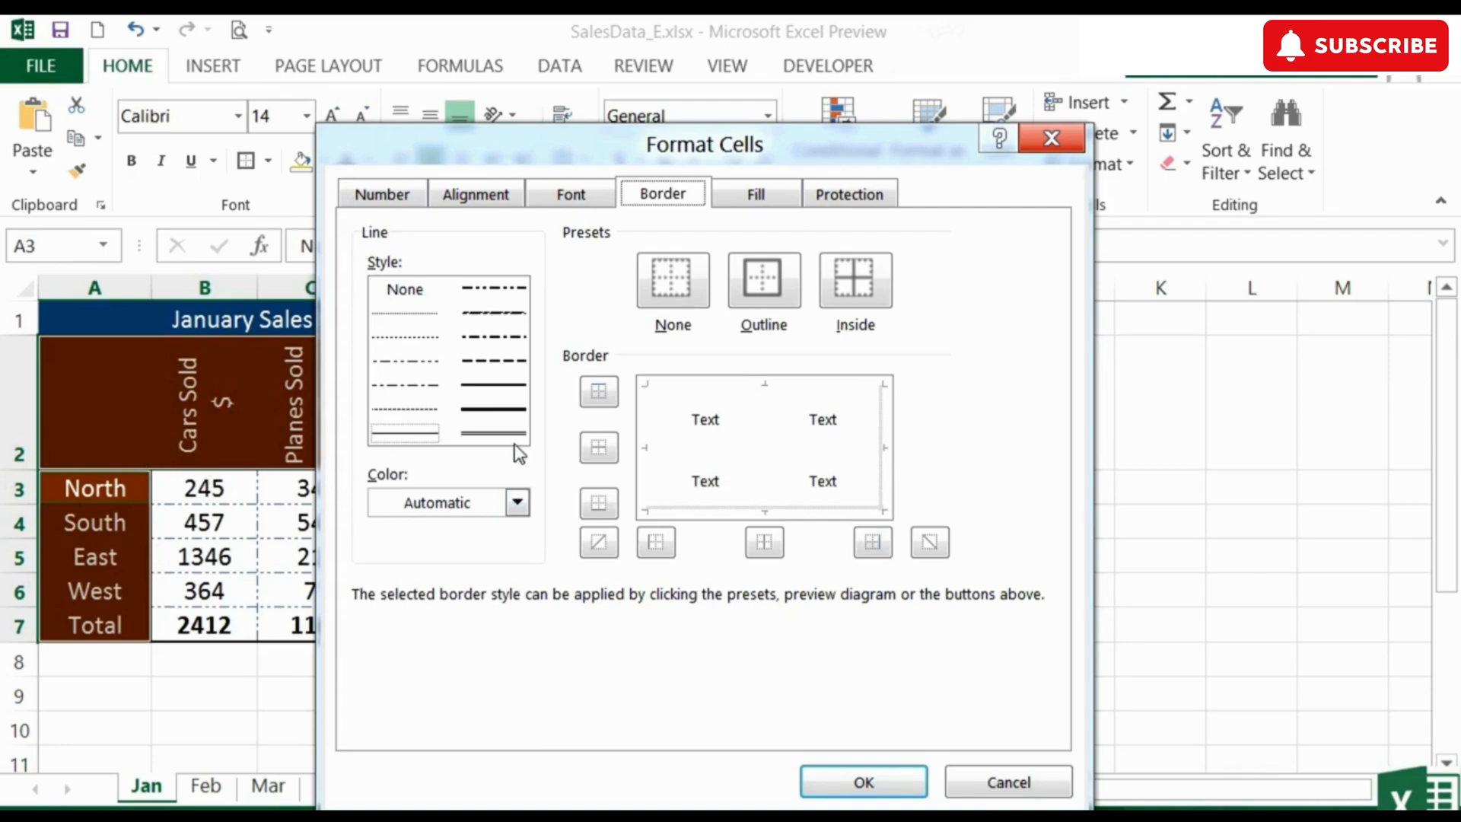
{"action": "left_click", "coordinate": [419, 343]}
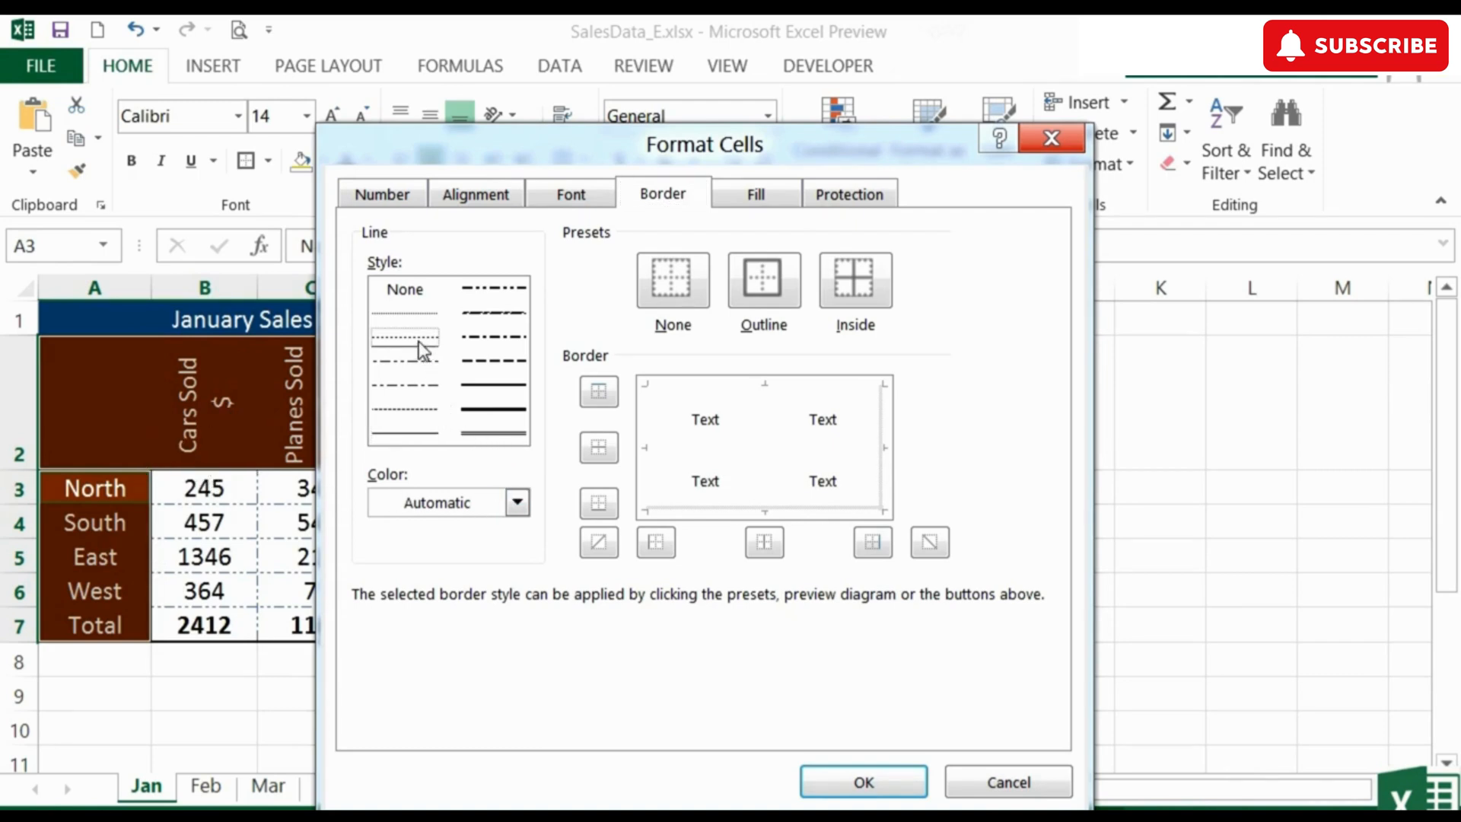
{"action": "left_click", "coordinate": [517, 502]}
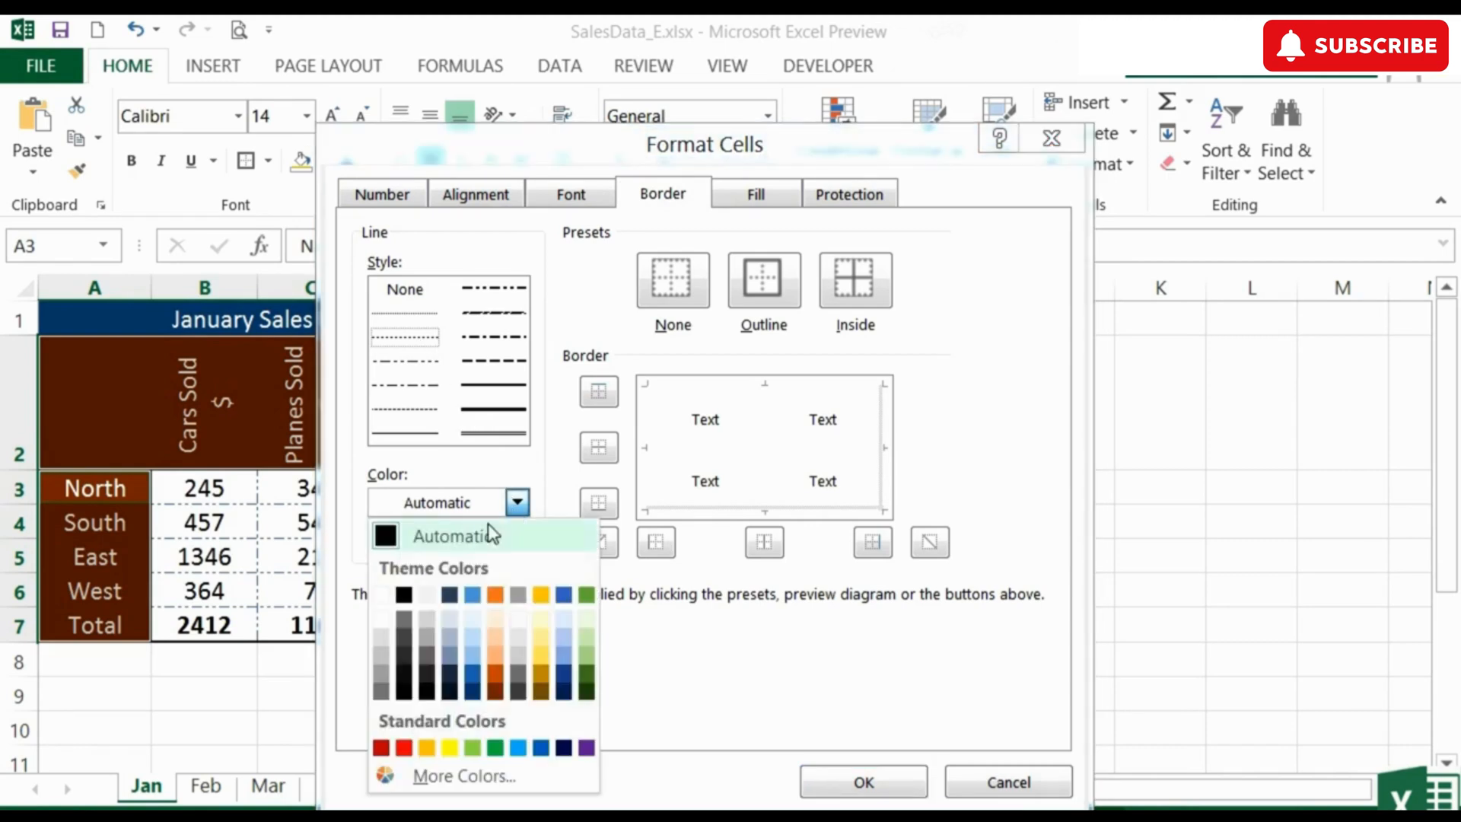
{"action": "left_click", "coordinate": [381, 594]}
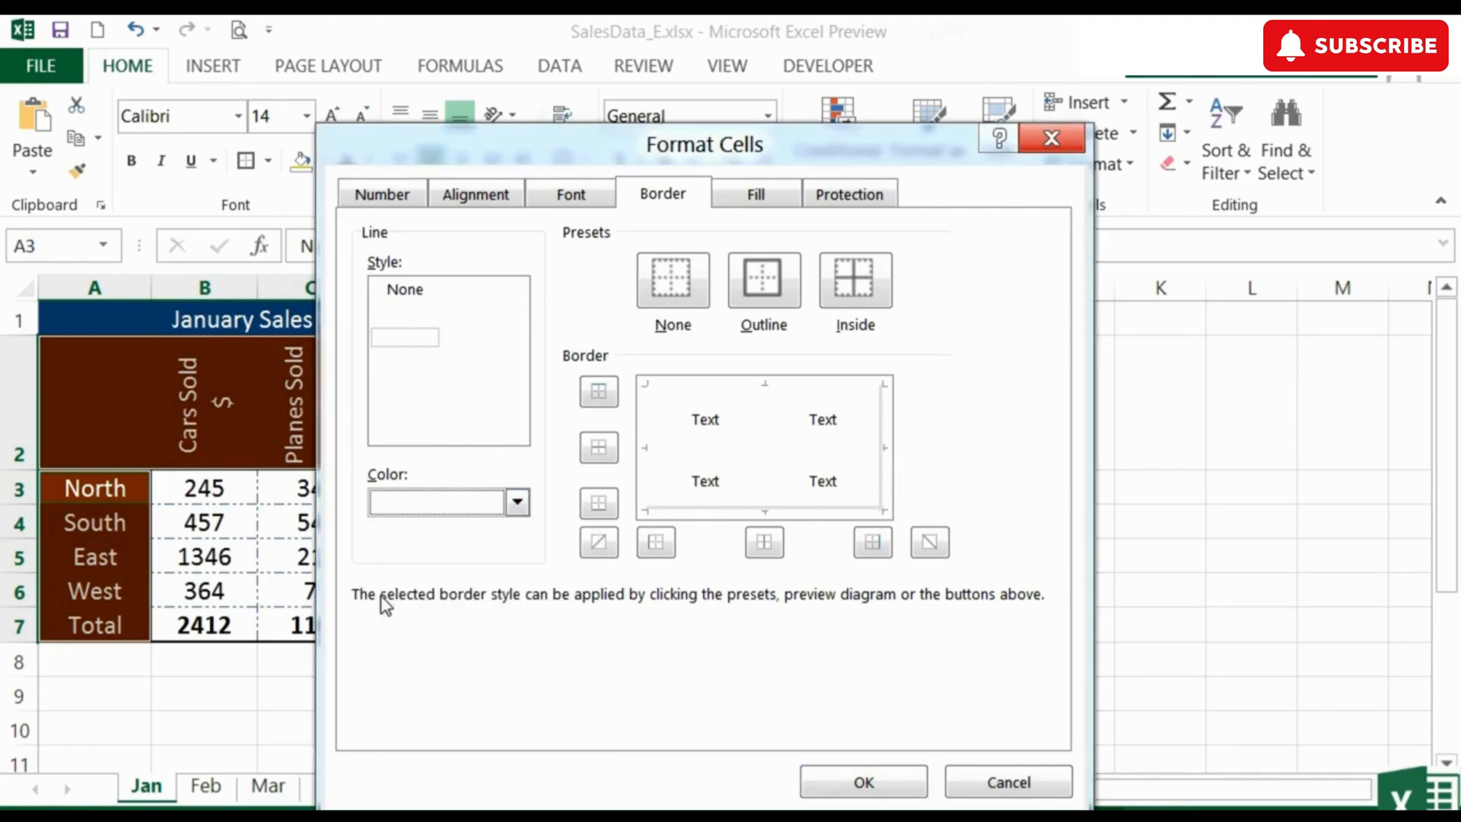
{"action": "left_click", "coordinate": [865, 291]}
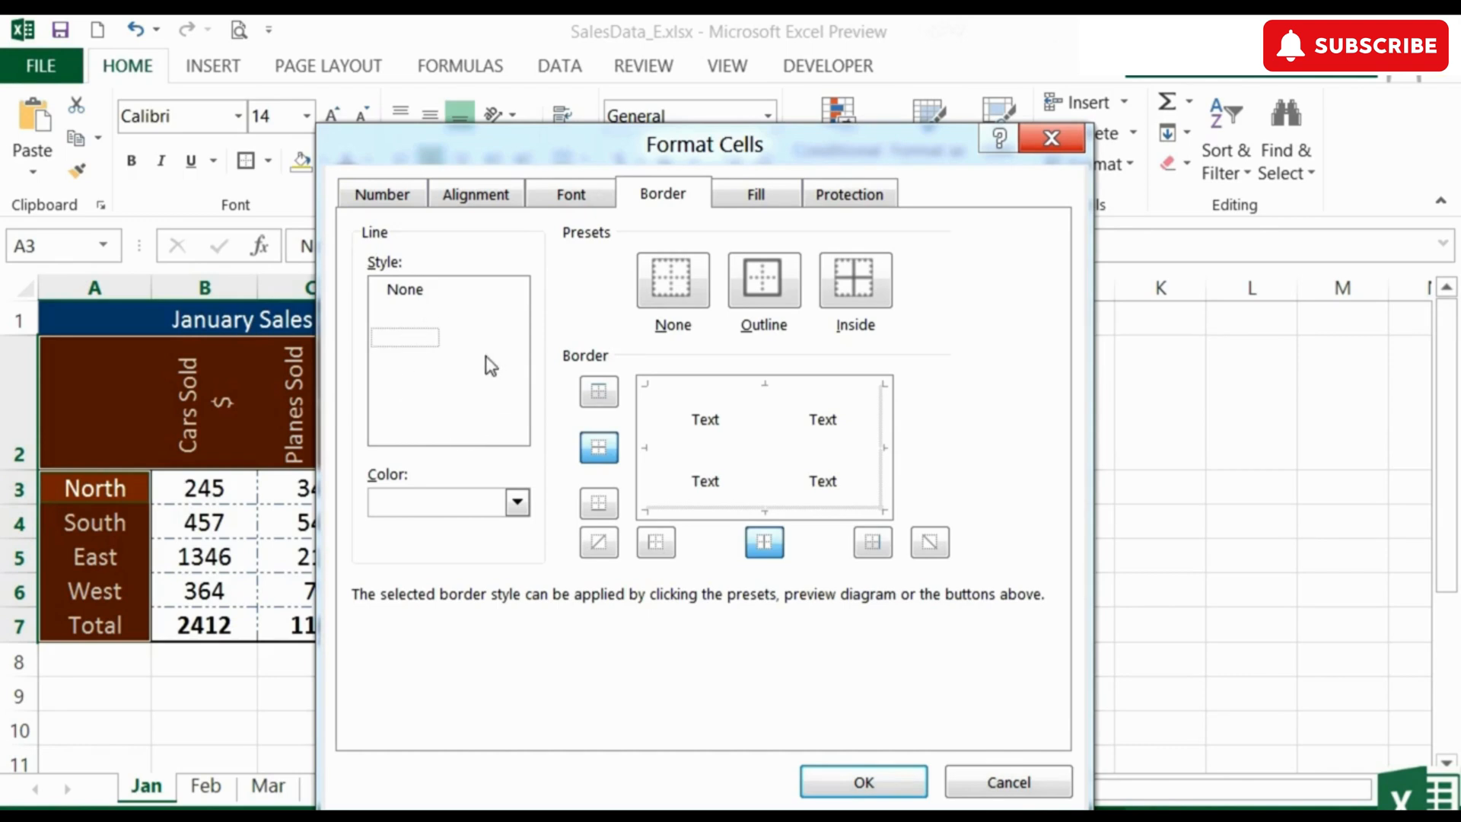
{"action": "left_click", "coordinate": [889, 784]}
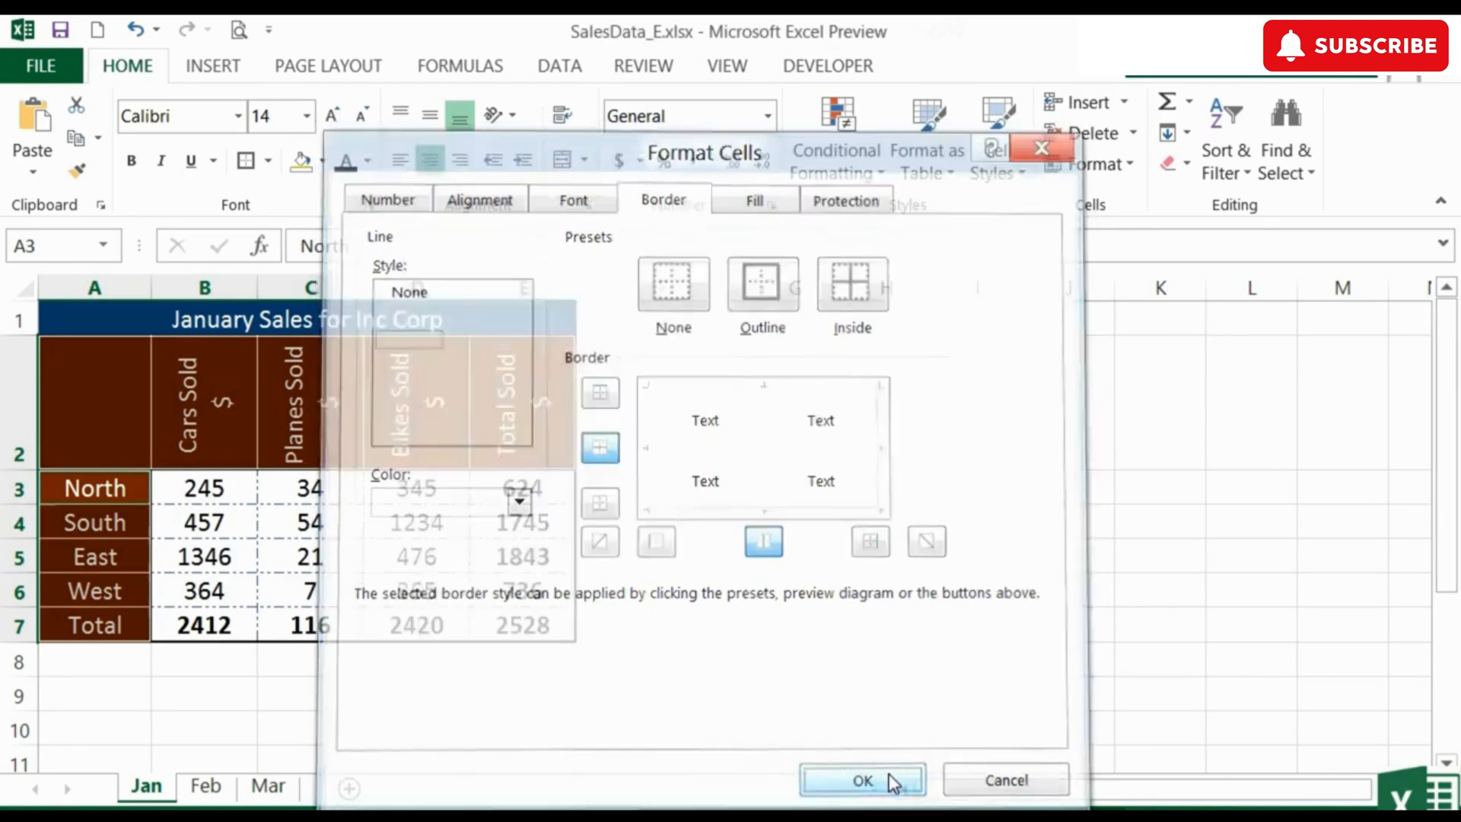
Change the inside borders of the column headings in A2:E2 and row labels in A3:A7 to a white thin dash-dot-dot line
{"action": "left_click", "coordinate": [637, 452]}
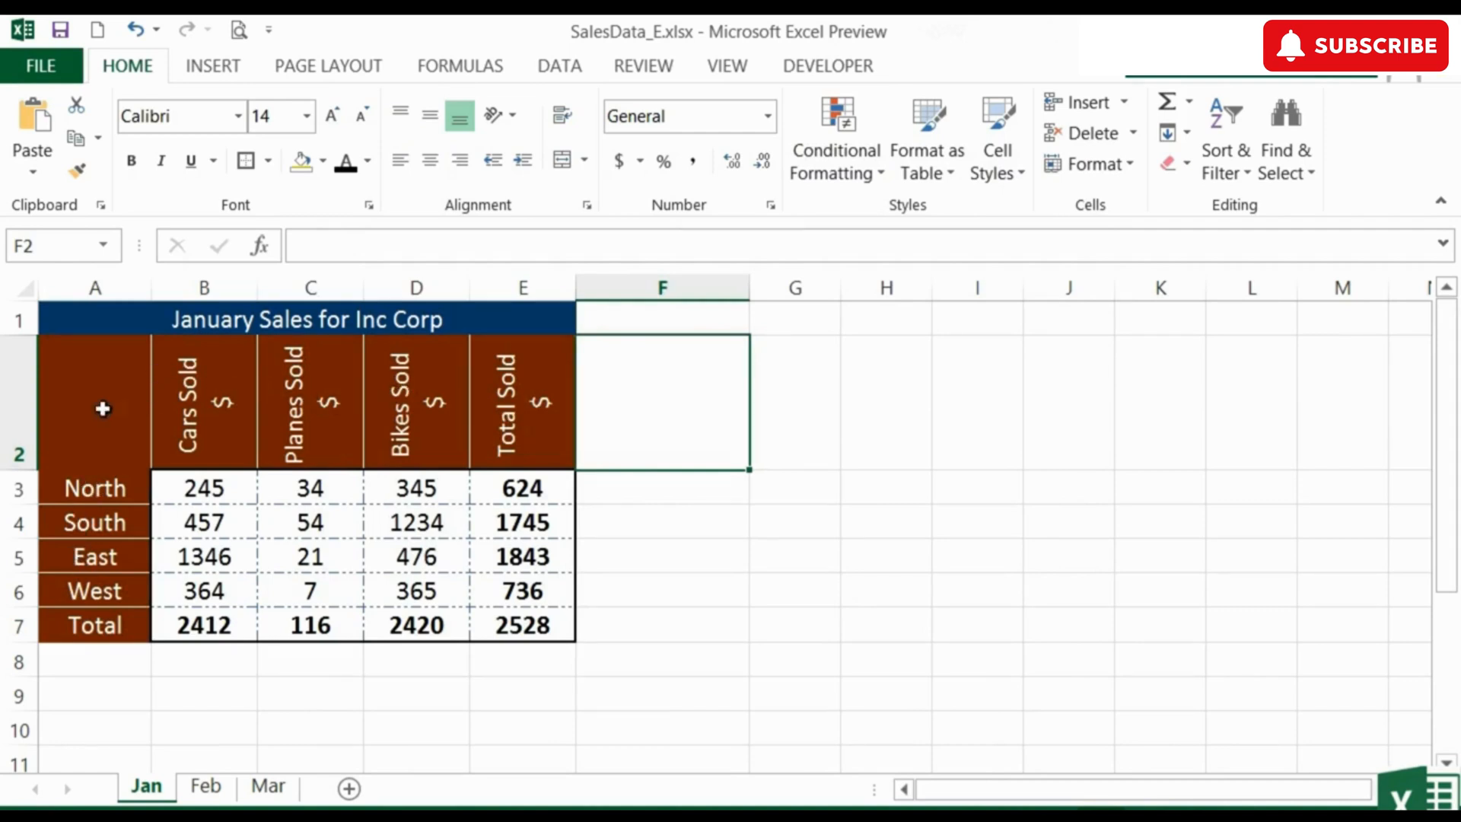
{"action": "left_click_drag", "start_coordinate": [518, 415], "coordinate": [78, 368]}
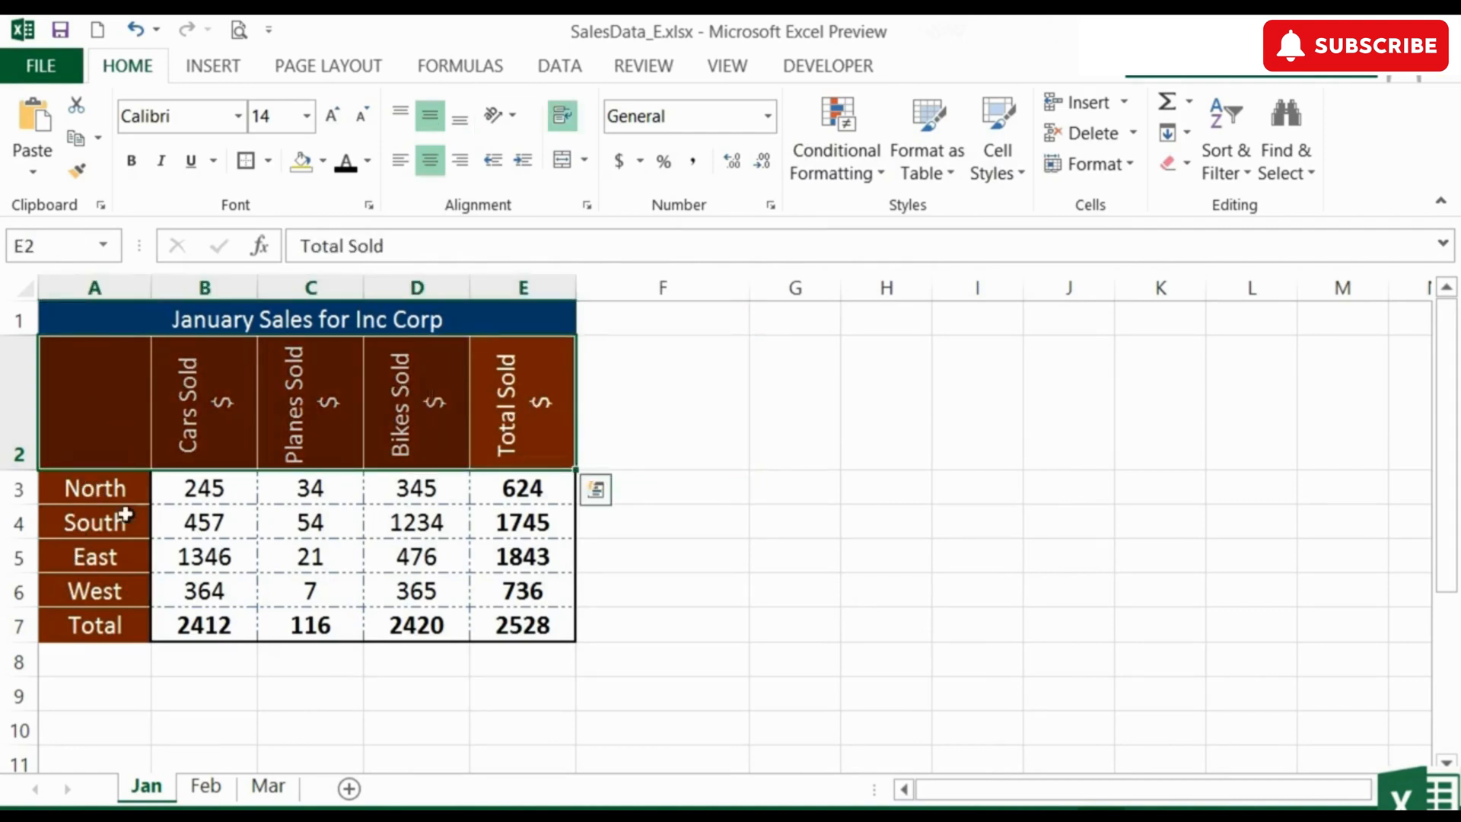
{"action": "left_click_drag", "start_coordinate": [105, 622], "coordinate": [103, 492]}
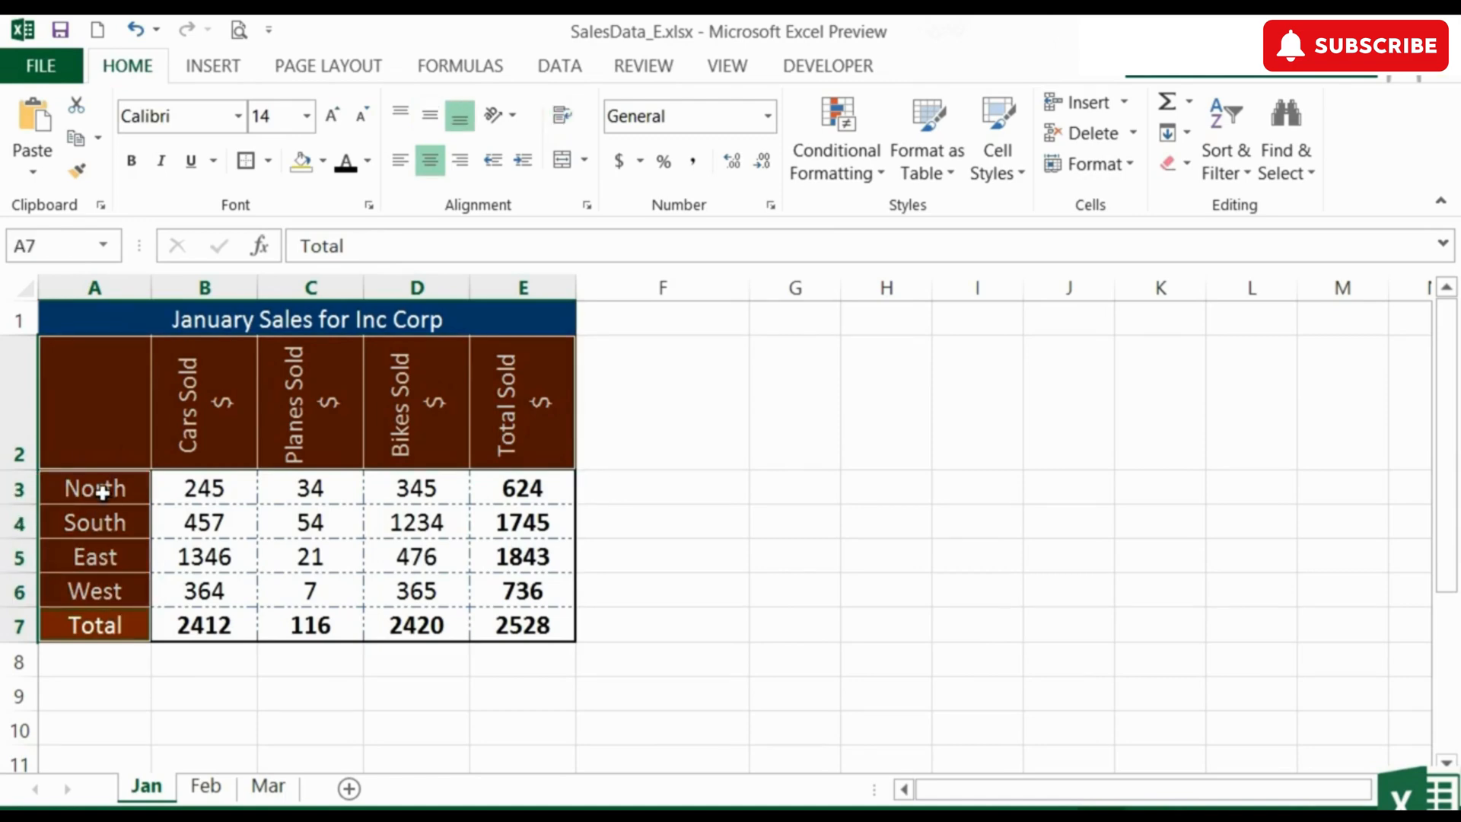
{"action": "left_click", "coordinate": [369, 205]}
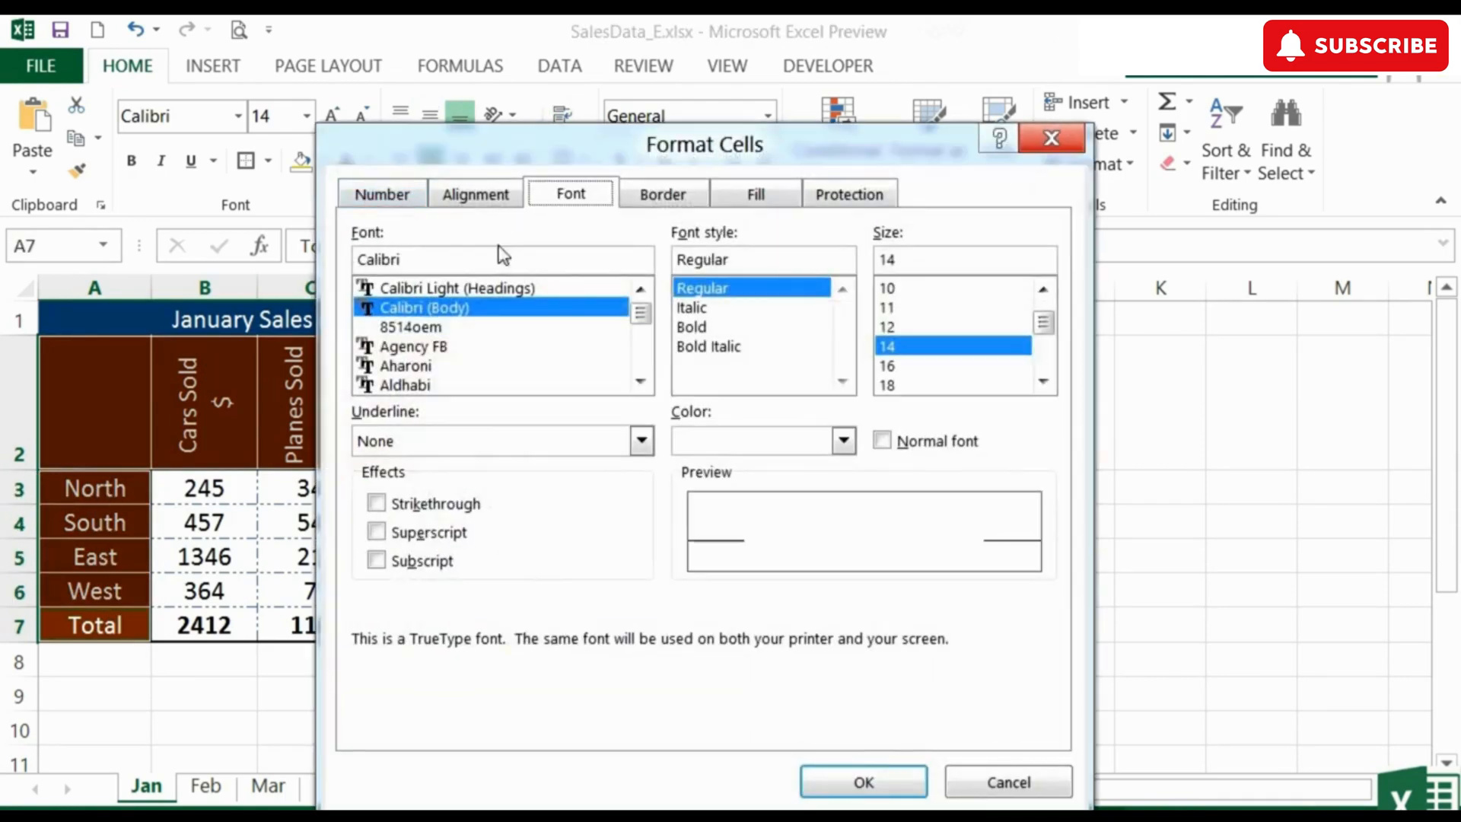
{"action": "left_click", "coordinate": [665, 196]}
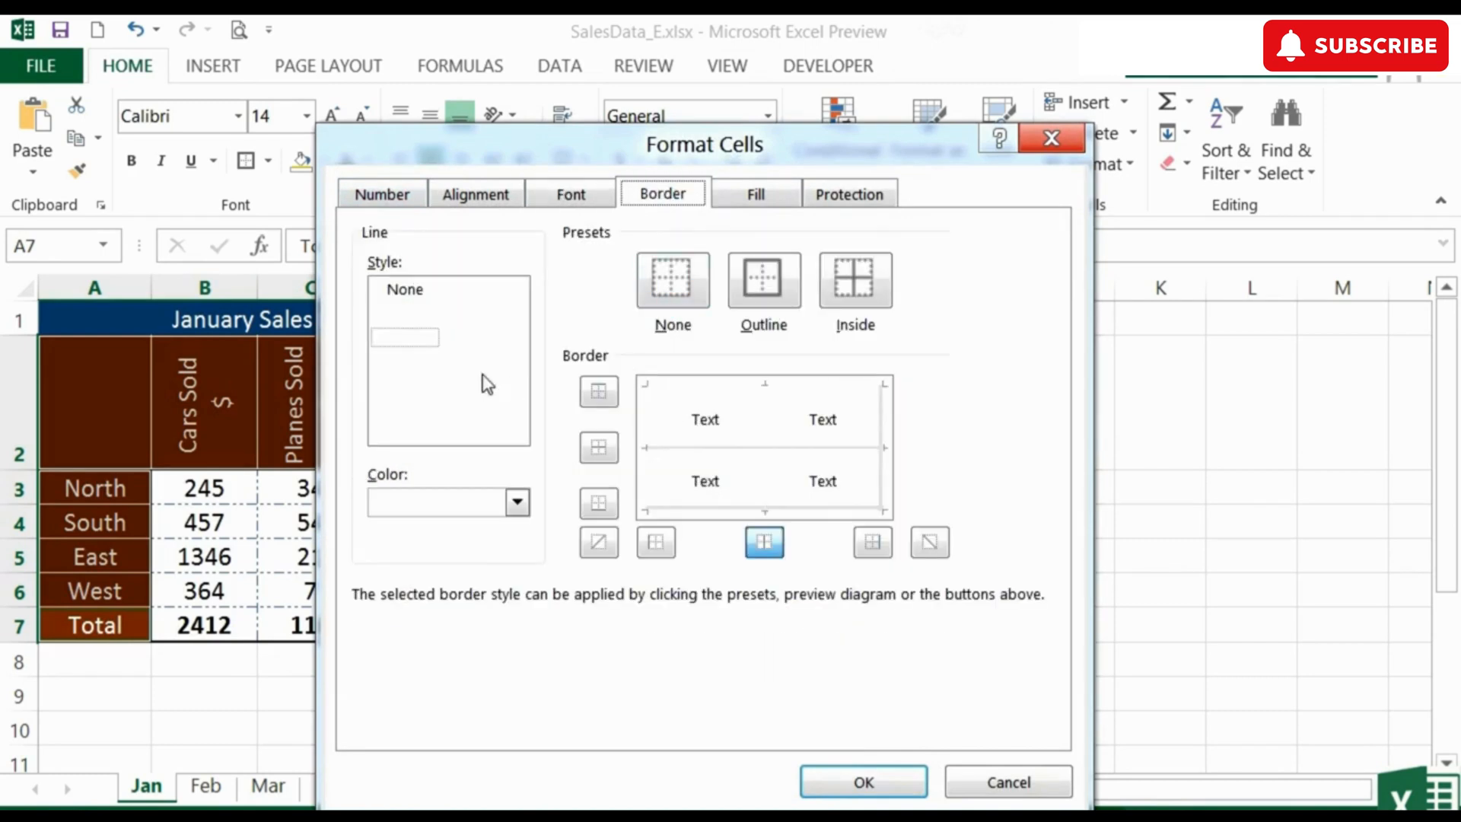
{"action": "left_click", "coordinate": [516, 503]}
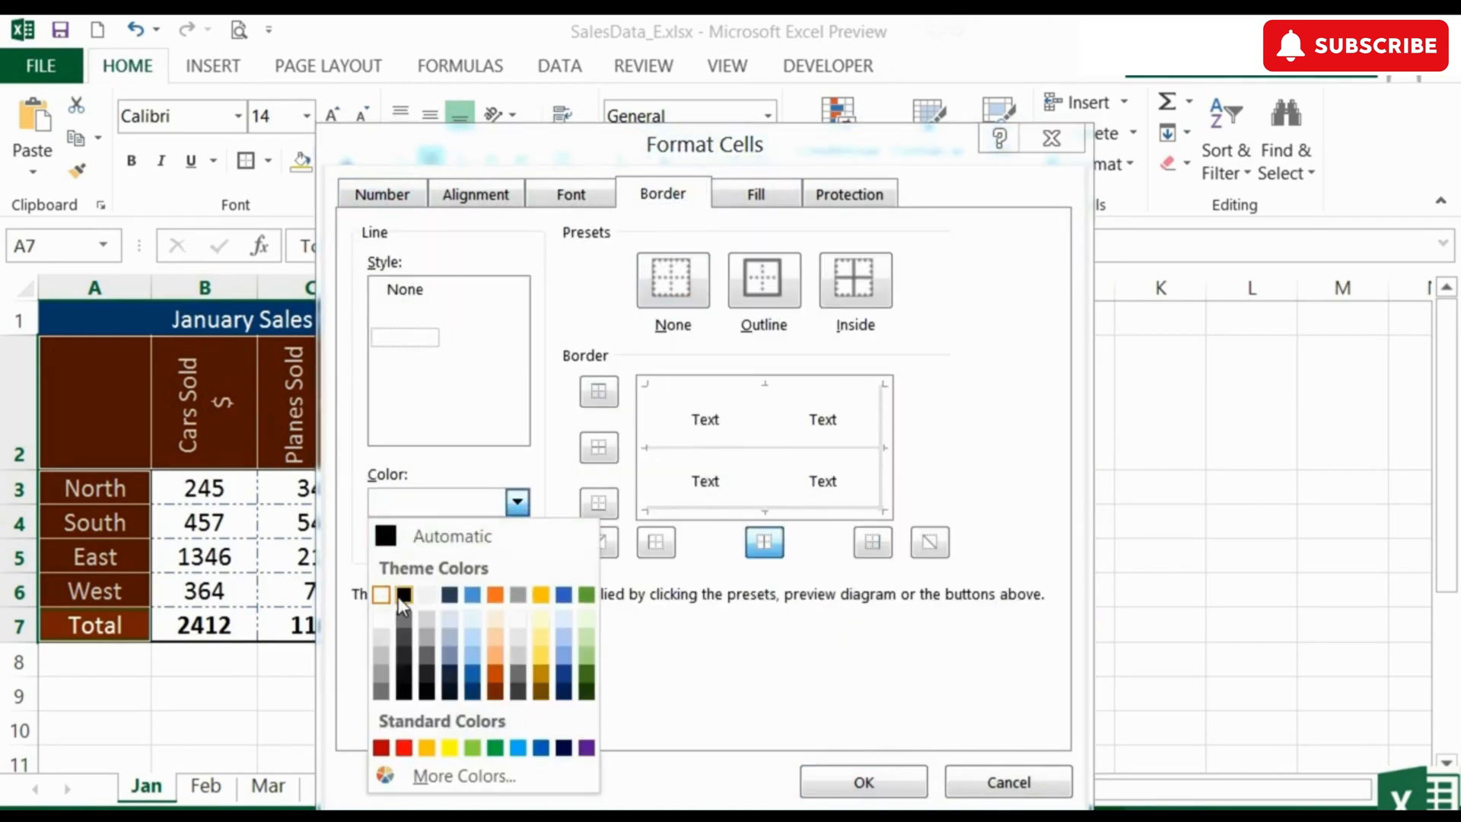
{"action": "left_click", "coordinate": [398, 596]}
{"action": "left_click", "coordinate": [426, 364]}
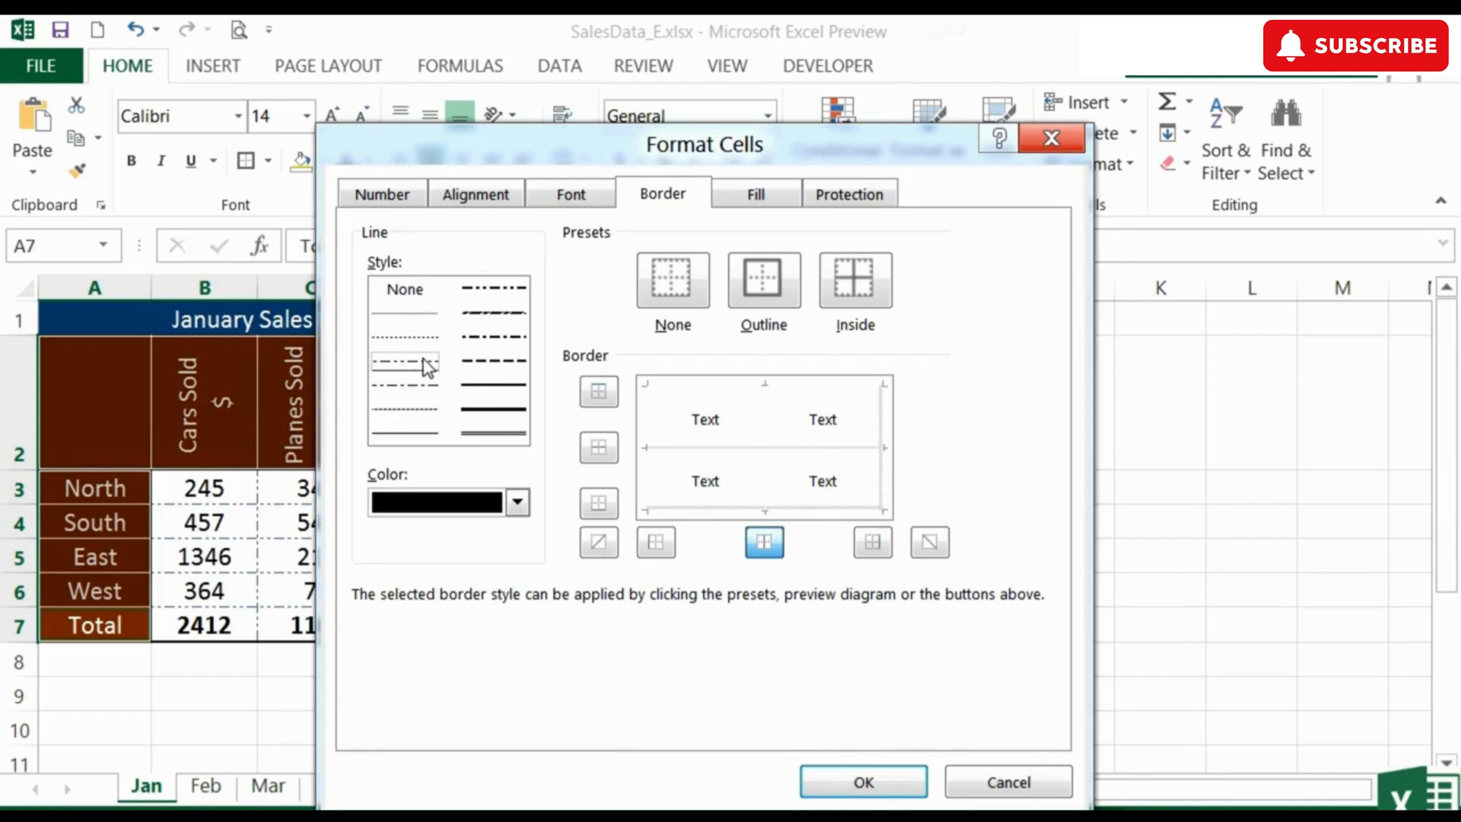
{"action": "left_click", "coordinate": [517, 504]}
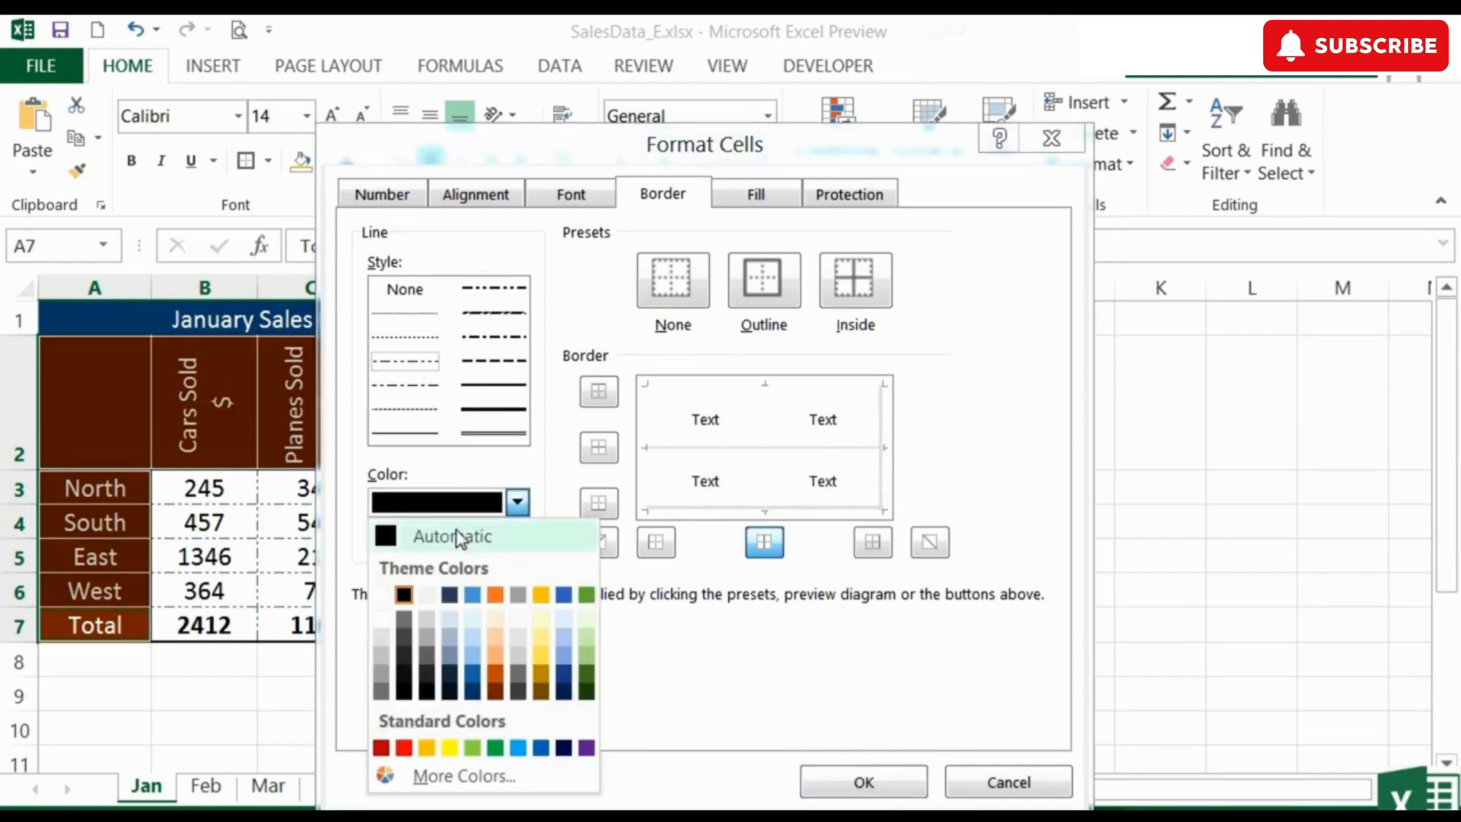
{"action": "left_click", "coordinate": [389, 597]}
{"action": "left_click", "coordinate": [855, 288]}
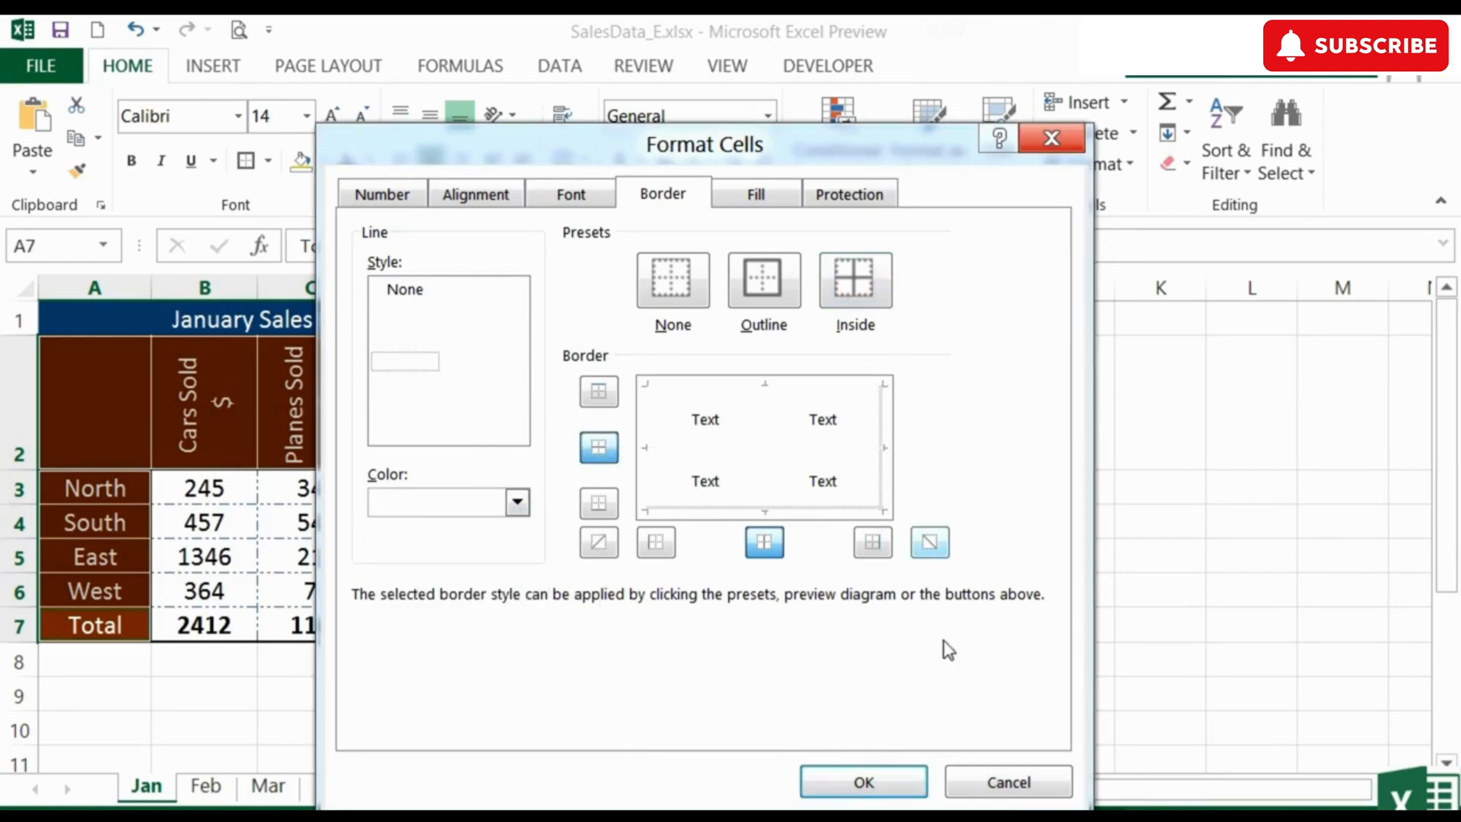
{"action": "left_click", "coordinate": [864, 782]}
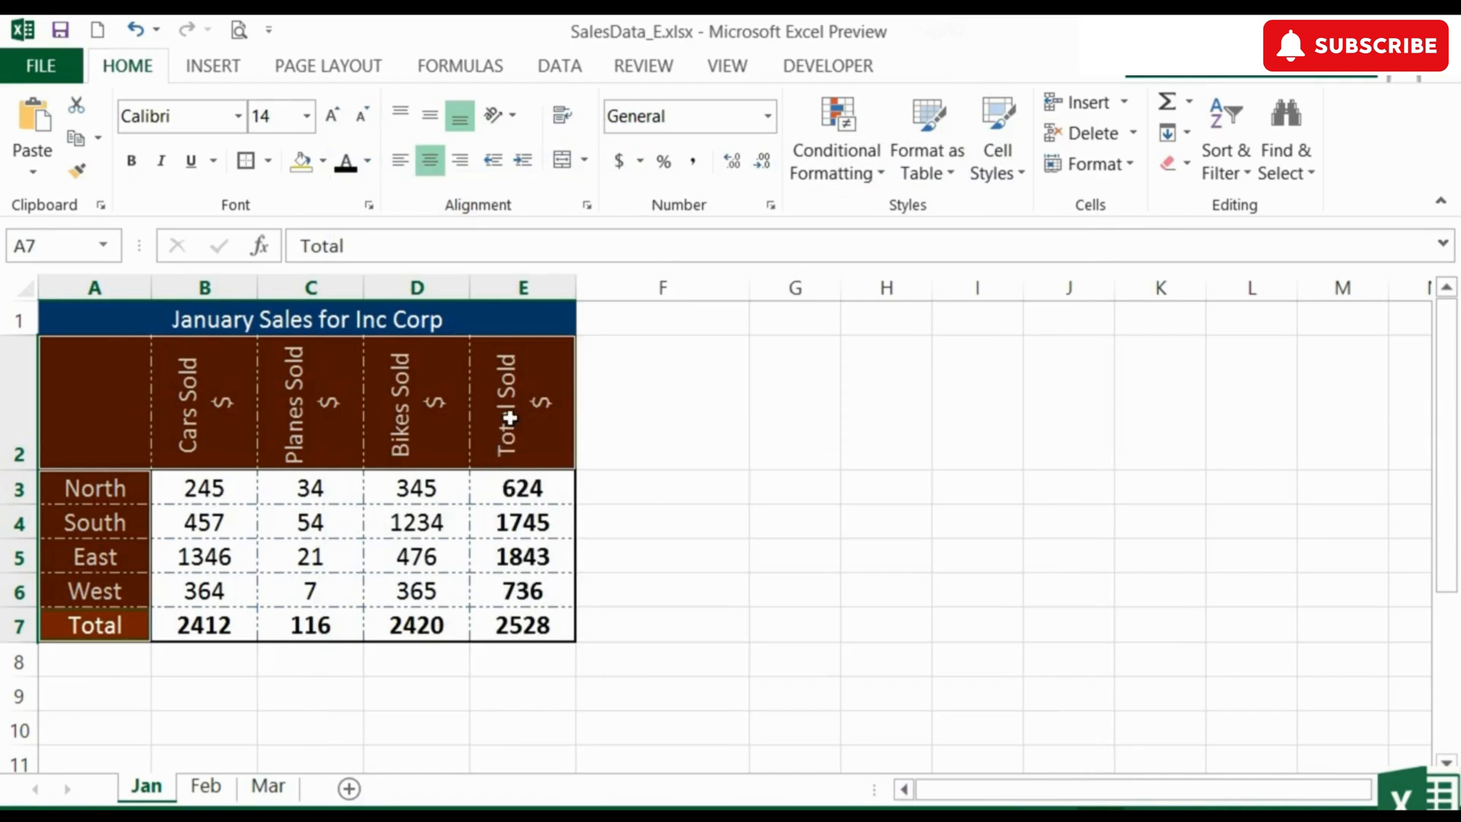
{"action": "left_click", "coordinate": [509, 418]}
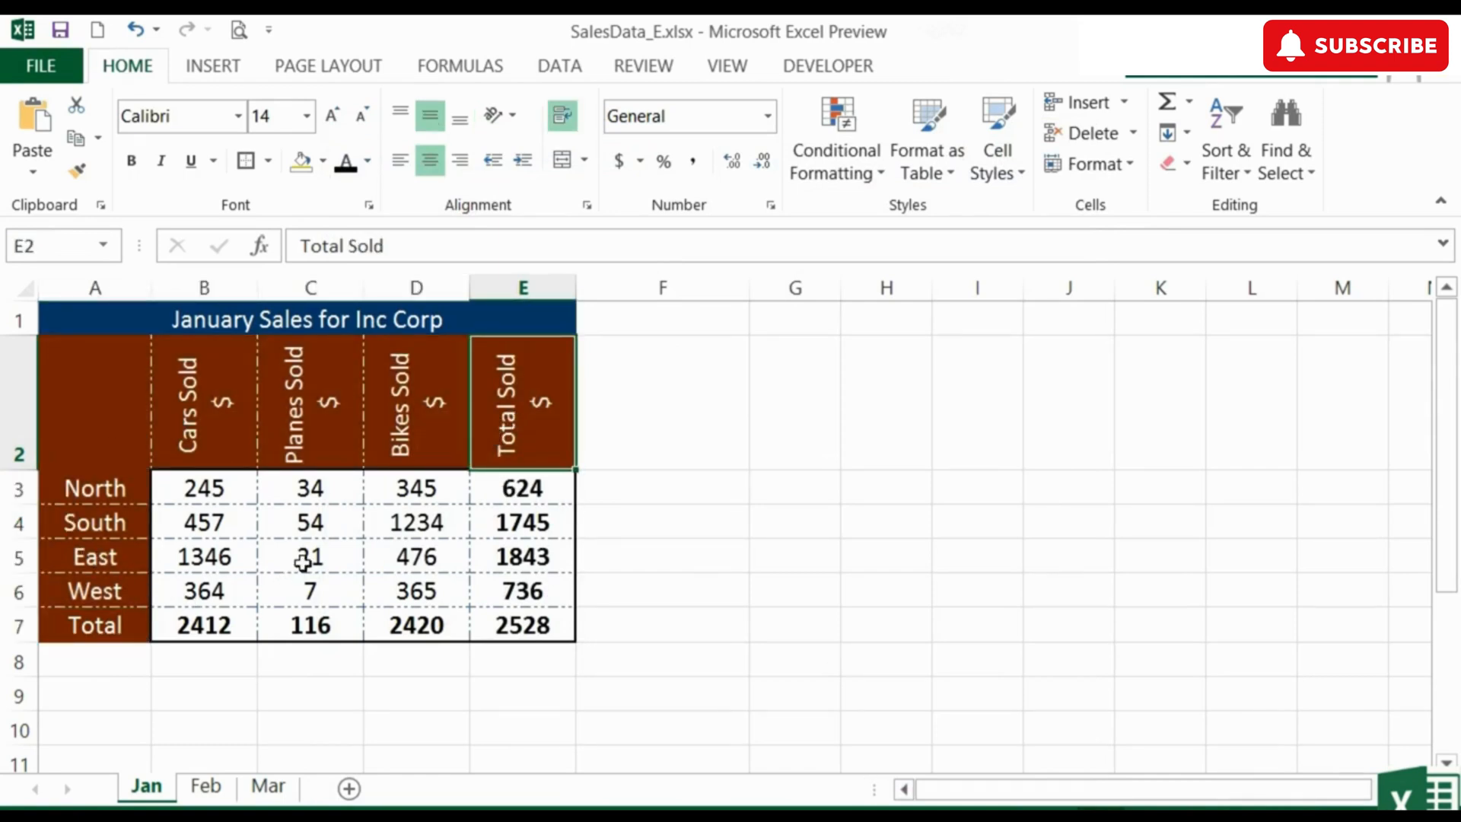
View the preset border options and open the custom border settings for the Total Sold heading in E2
{"action": "left_click", "coordinate": [268, 162]}
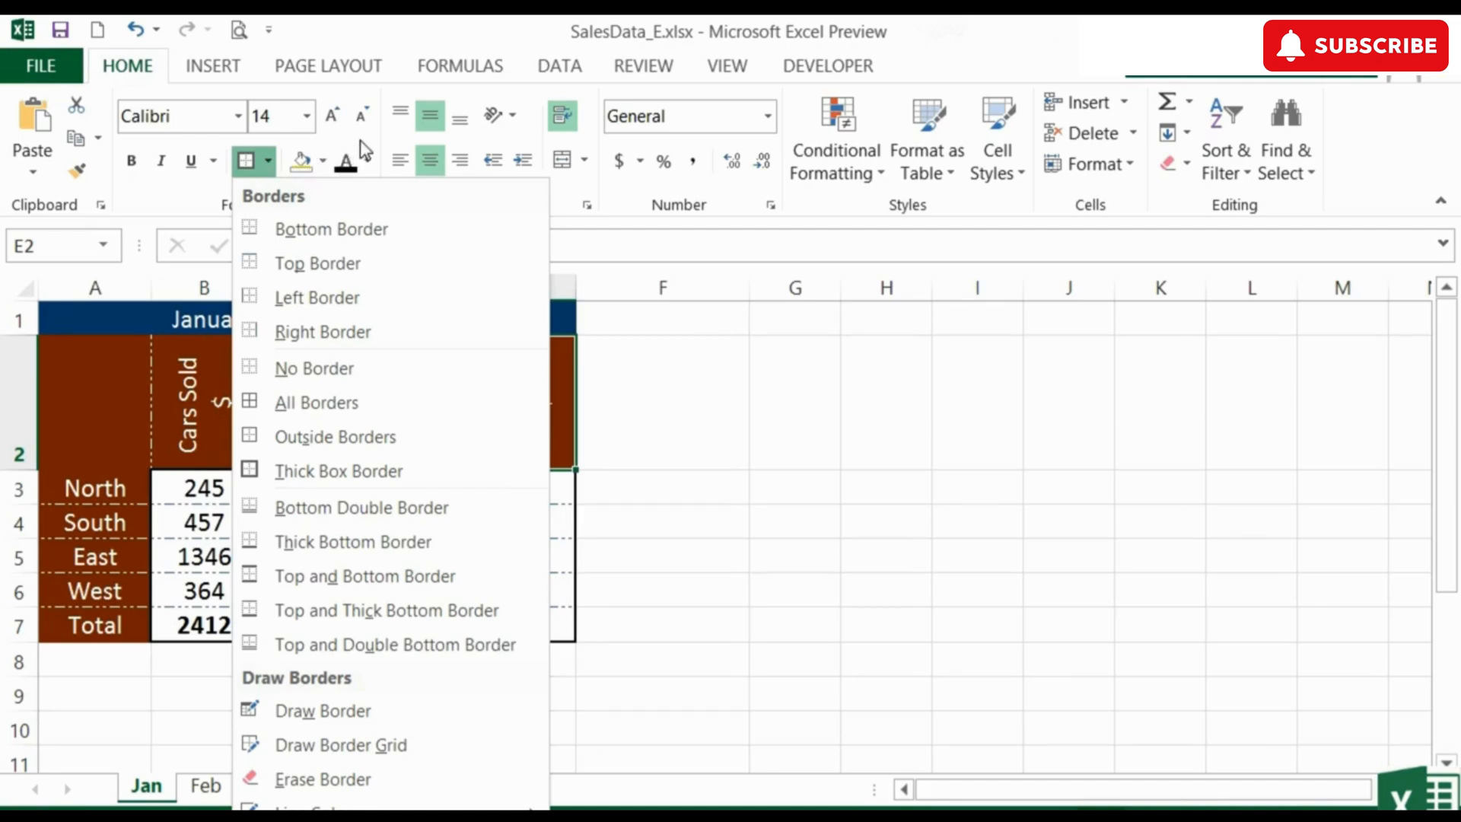
{"action": "left_click", "coordinate": [386, 173]}
{"action": "left_click", "coordinate": [369, 205]}
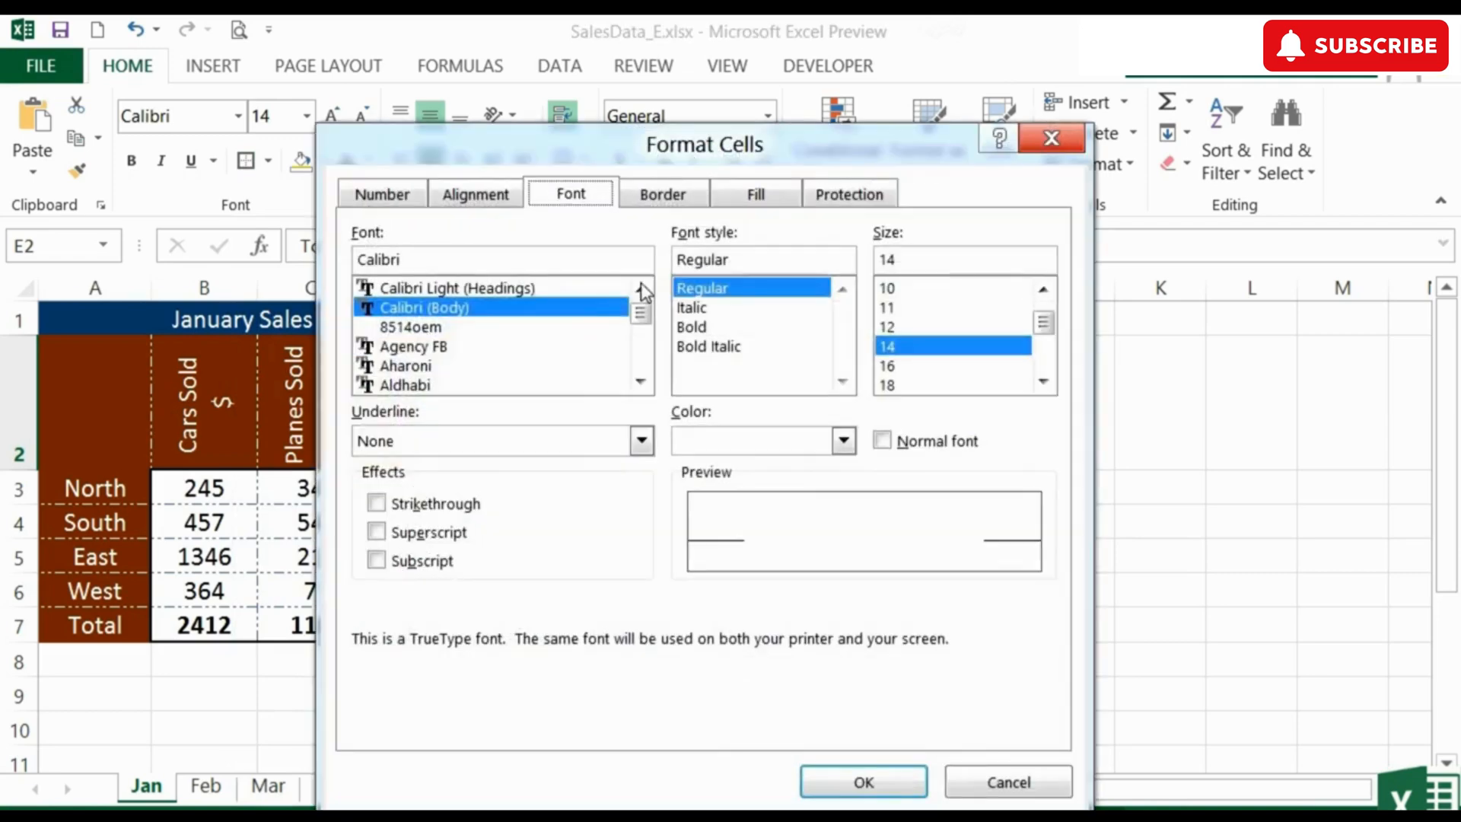
{"action": "left_click", "coordinate": [663, 194]}
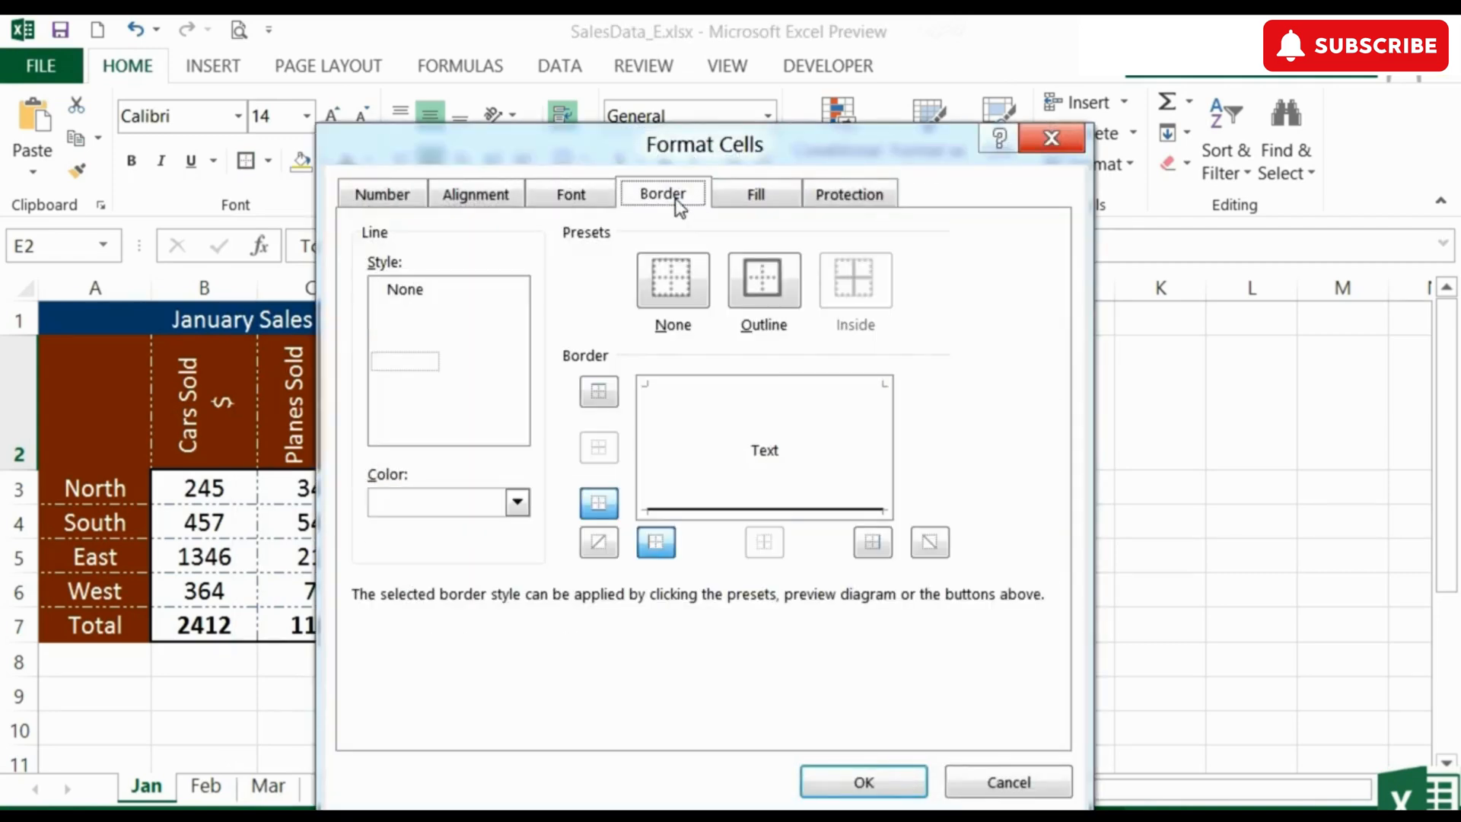